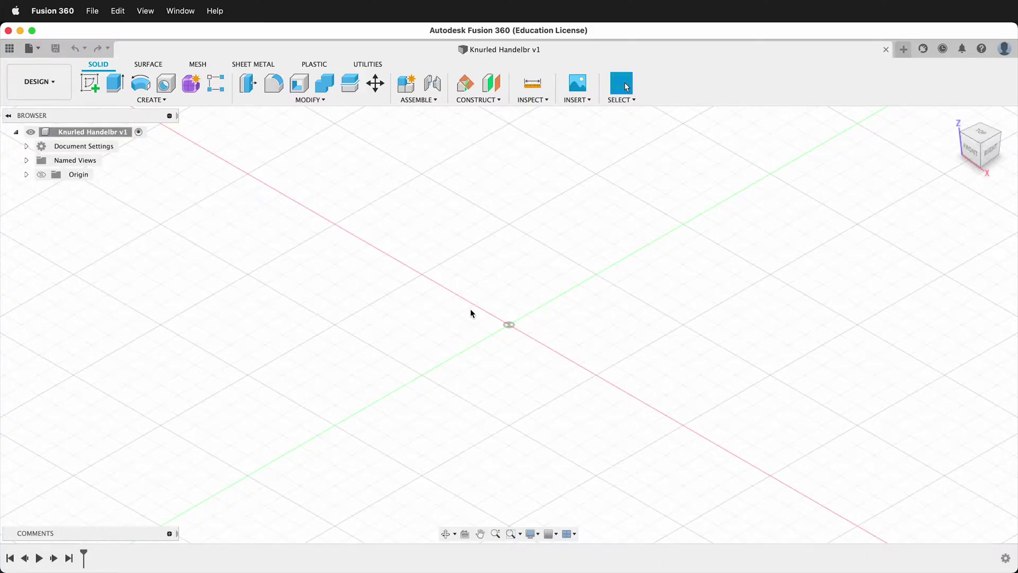
Create a 40 mm diameter, 120 mm tall cylinder on the ground plane at the origin
{"action": "left_click", "coordinate": [166, 100]}
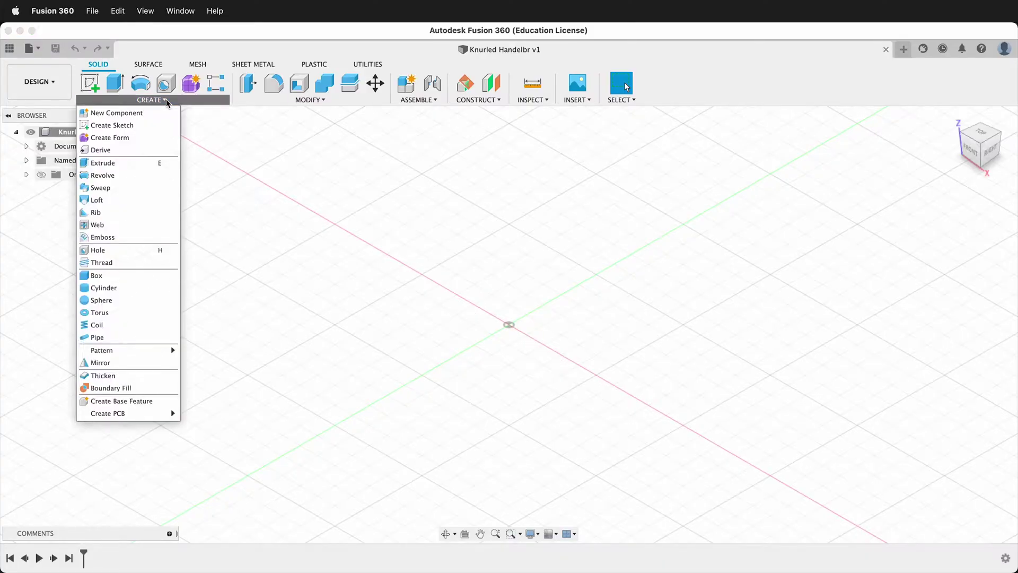
{"action": "left_click", "coordinate": [100, 288]}
{"action": "left_click", "coordinate": [548, 321]}
{"action": "left_click", "coordinate": [508, 325]}
{"action": "type", "text": "40"}
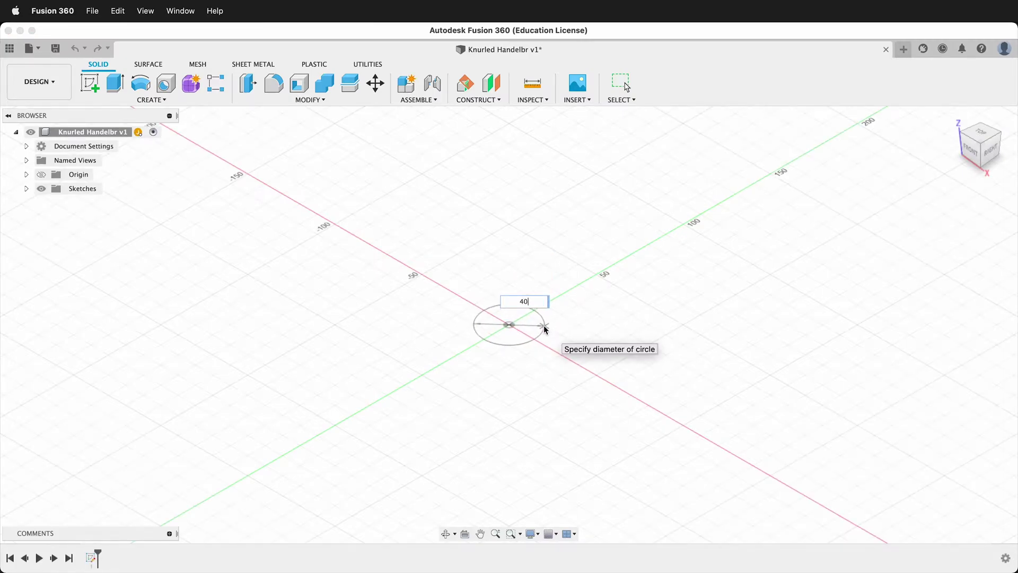
{"action": "key", "text": "Tab"}
{"action": "key", "text": "Return"}
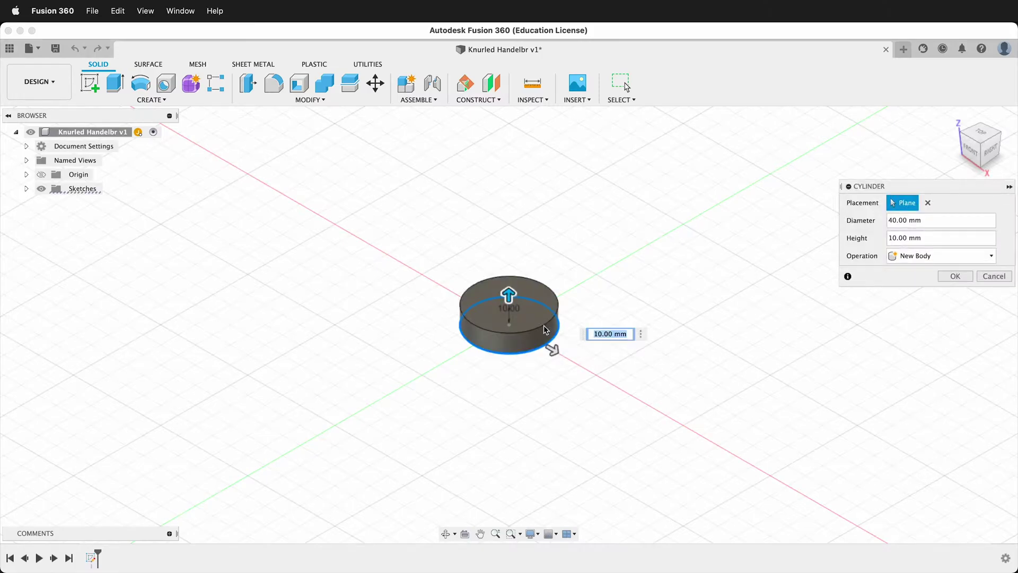
{"action": "type", "text": "120"}
{"action": "key", "text": "Return"}
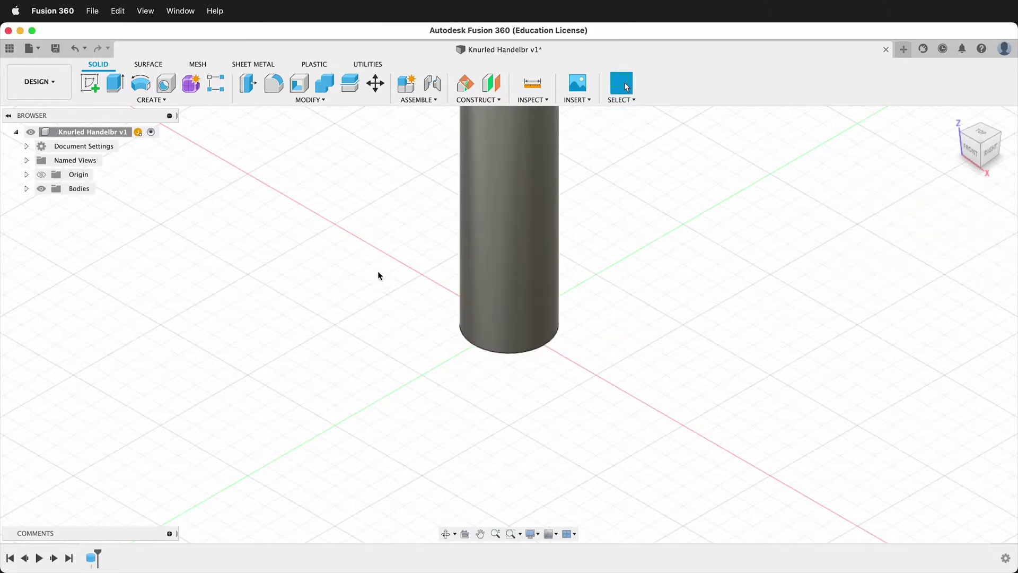
{"action": "scroll", "coordinate": [377, 280], "scroll_direction": "down", "scroll_amount": 3}
{"action": "middle_click_drag", "start_coordinate": [459, 175], "coordinate": [398, 221], "text": "shift"}
{"action": "scroll", "coordinate": [382, 197], "scroll_direction": "up", "scroll_amount": 2}
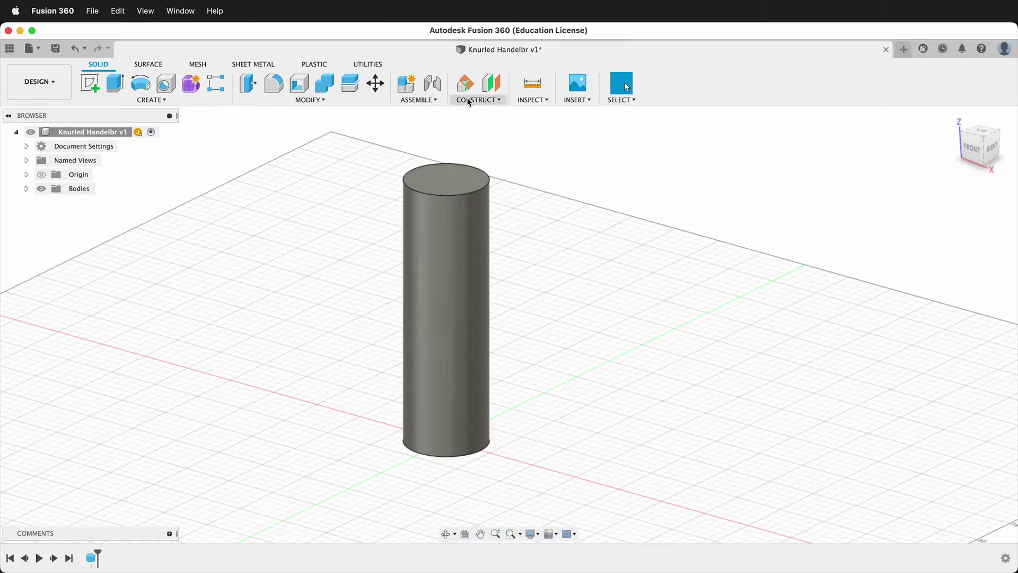
Create an offset construction plane 2 mm from the cylinder's bottom face
{"action": "left_click", "coordinate": [491, 84]}
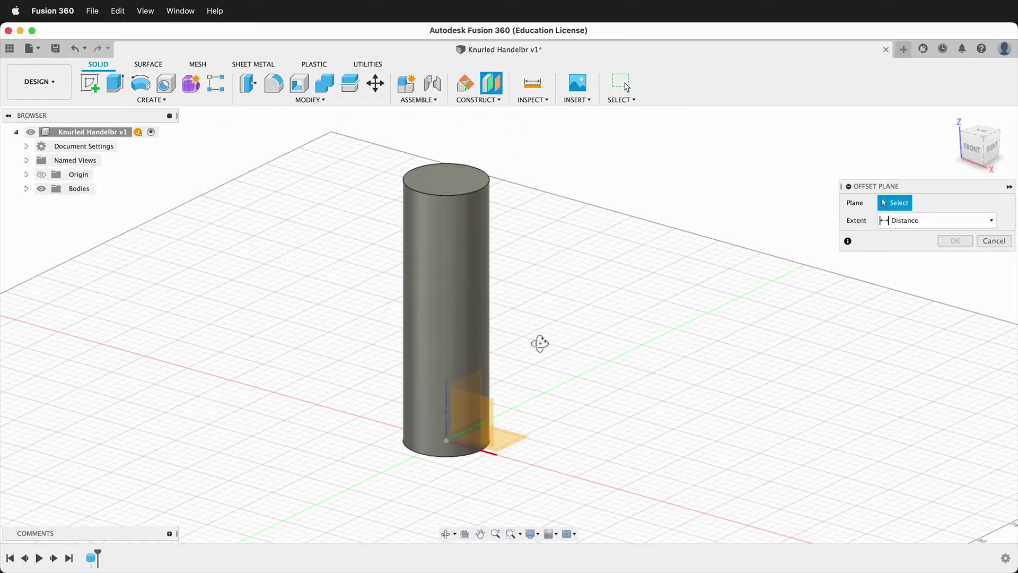
{"action": "middle_click_drag", "start_coordinate": [540, 343], "coordinate": [489, 416], "text": "shift"}
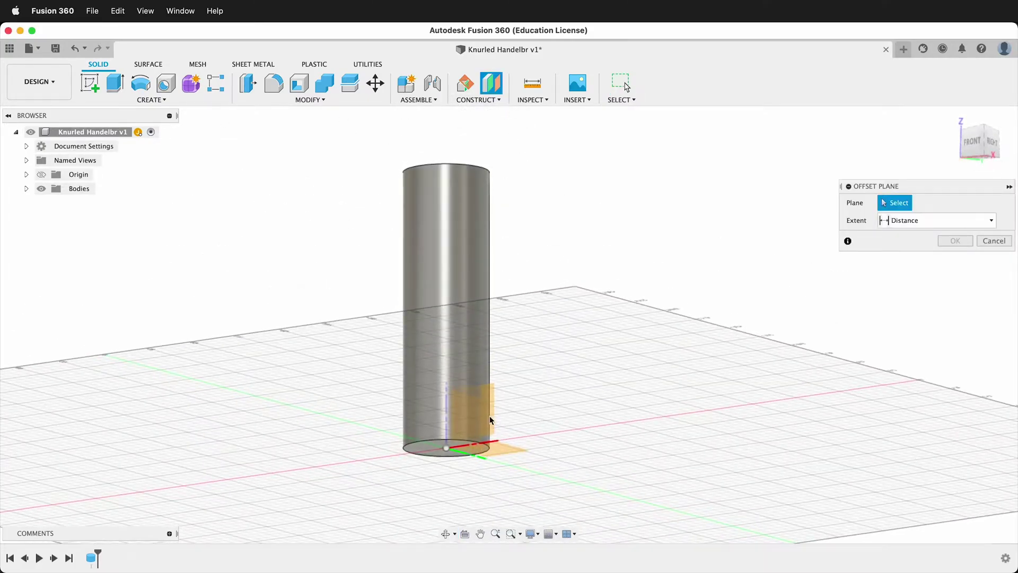
{"action": "left_click", "coordinate": [425, 451]}
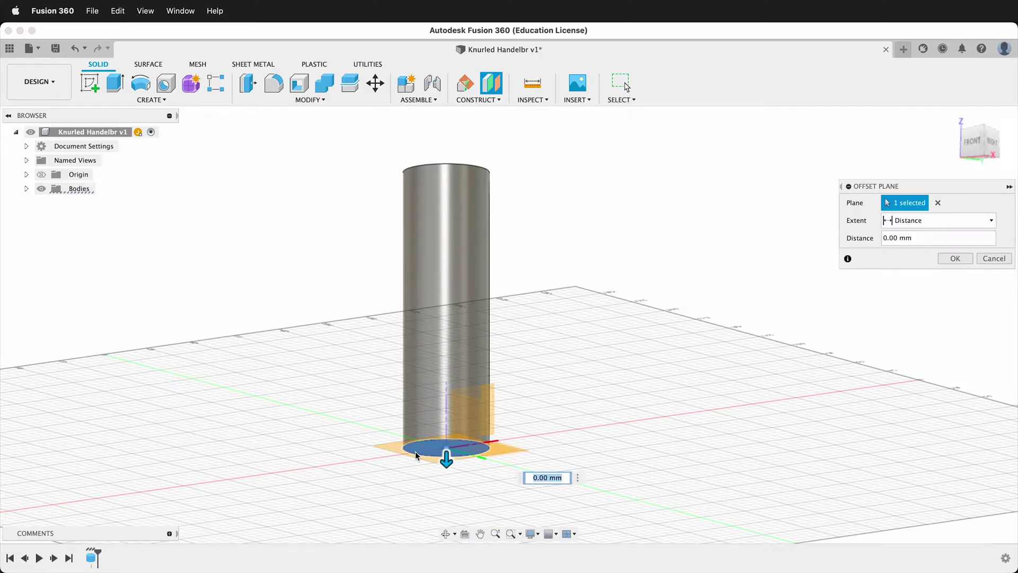
{"action": "type", "text": "2"}
{"action": "left_click", "coordinate": [954, 258]}
{"action": "middle_click_drag", "start_coordinate": [731, 284], "coordinate": [651, 342], "text": "shift"}
Start a coil on the plane, centred on the cylinder base with 40 mm diameter
{"action": "left_click", "coordinate": [153, 100]}
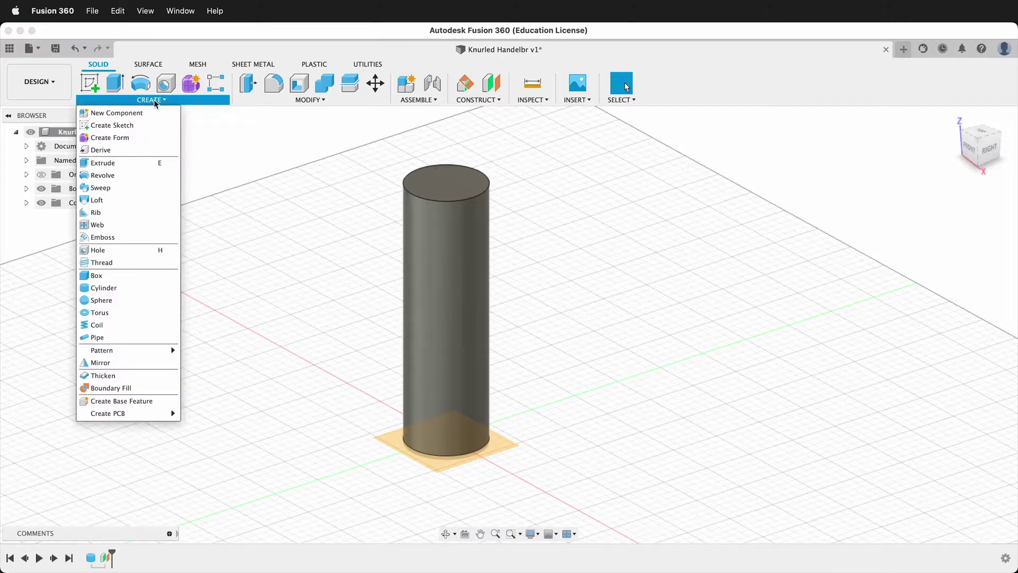
{"action": "left_click", "coordinate": [103, 325]}
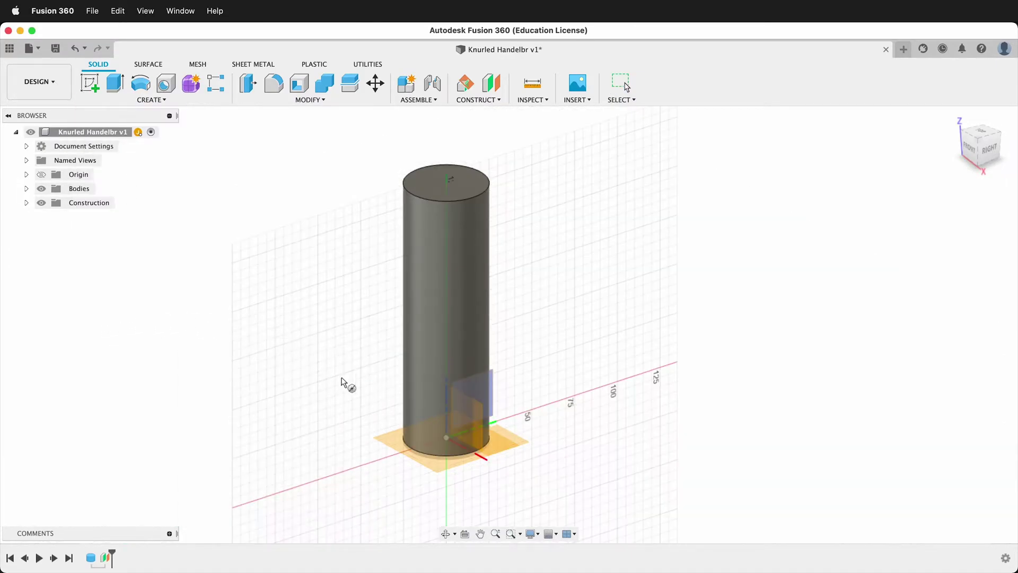
{"action": "left_click", "coordinate": [433, 464]}
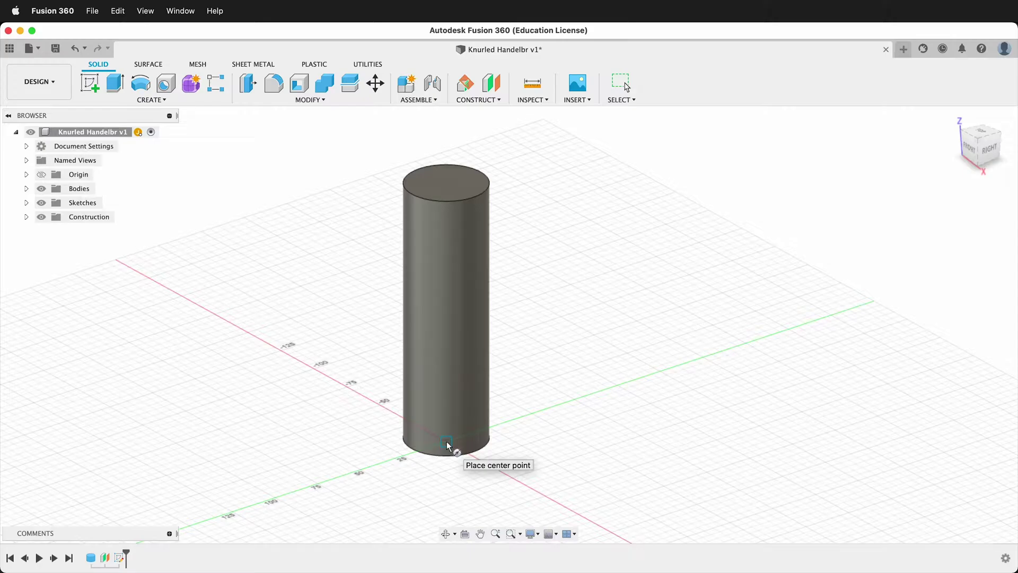
{"action": "left_click", "coordinate": [446, 444]}
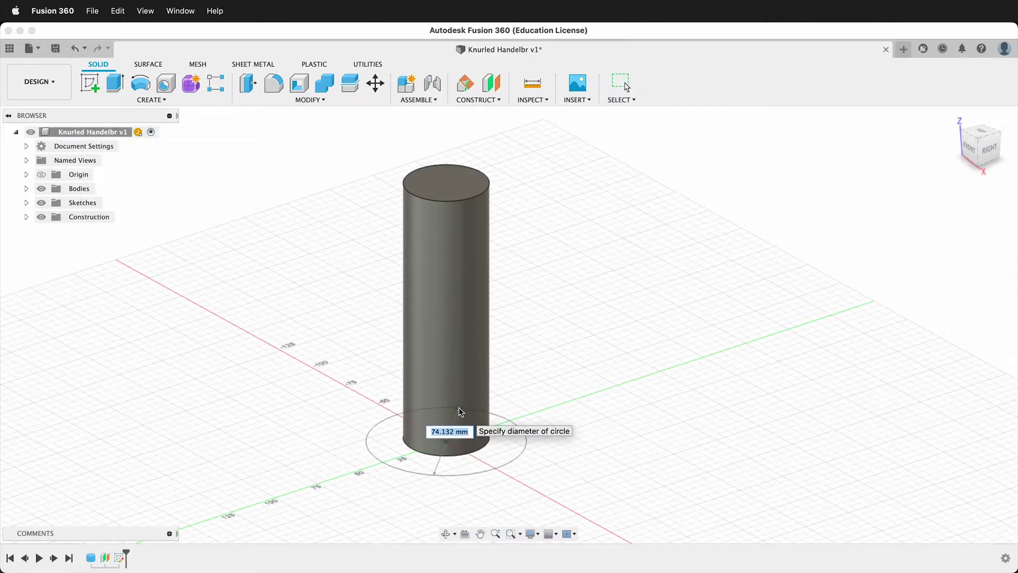
{"action": "type", "text": "40"}
{"action": "key", "text": "Return"}
Stretch the coil up the cylinder and set its height to -134 mm
{"action": "left_click_drag", "start_coordinate": [447, 436], "coordinate": [447, 169]}
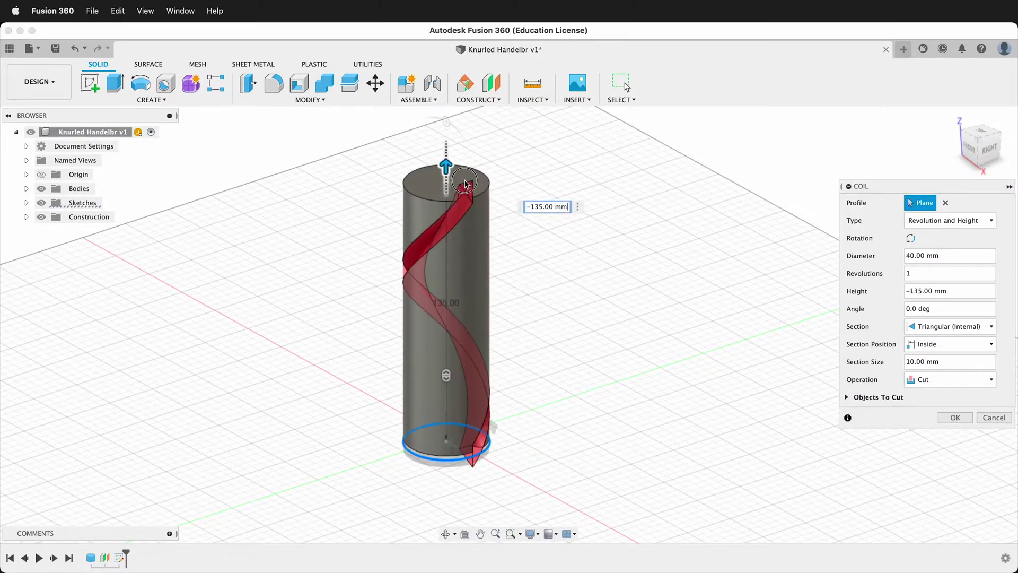
{"action": "left_click", "coordinate": [542, 206]}
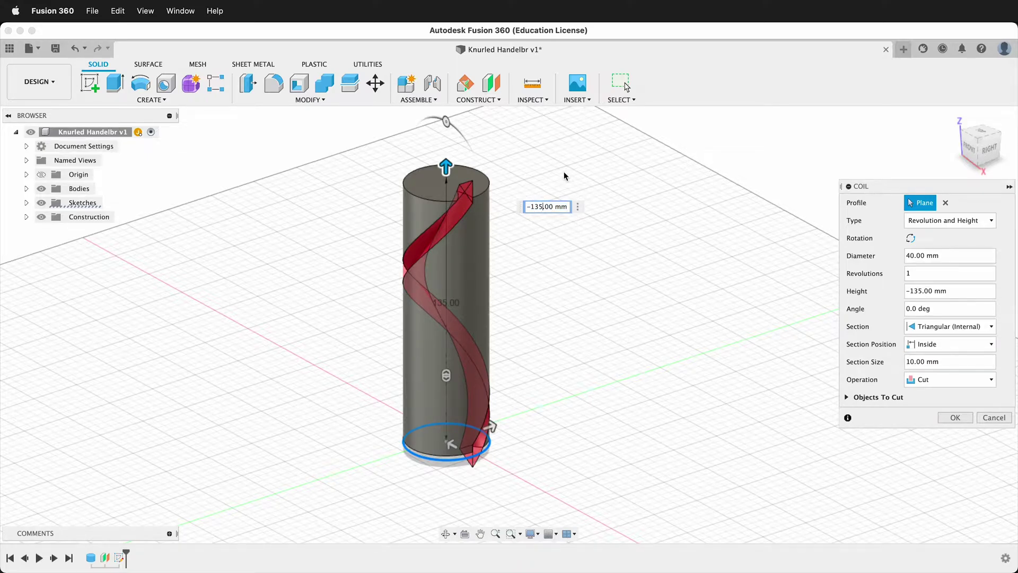
{"action": "key", "text": "BackSpace"}
{"action": "type", "text": "4"}
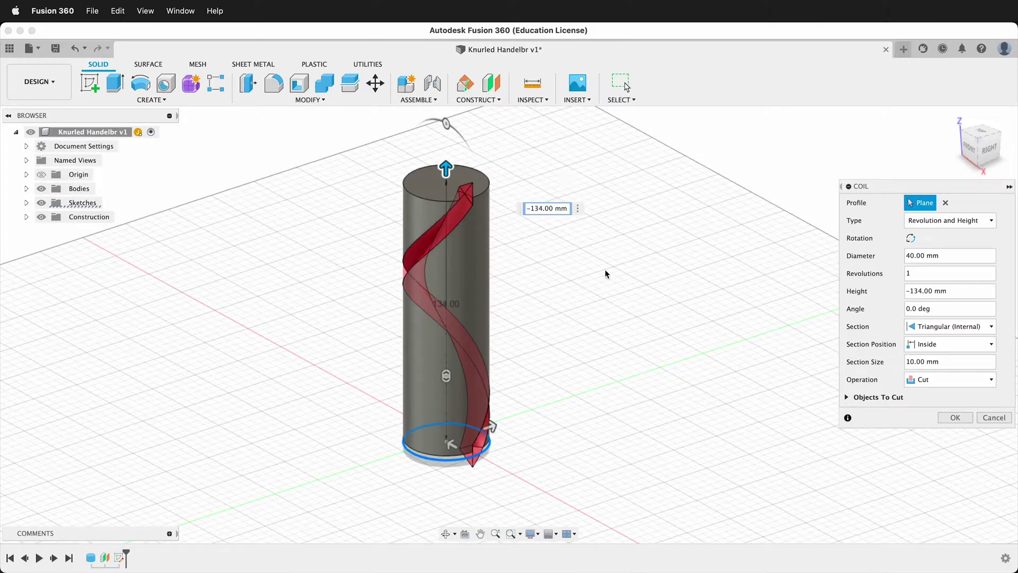
Set the coil section to Triangular (Internal) with section position Inside
{"action": "left_click_drag", "start_coordinate": [939, 186], "coordinate": [705, 185]}
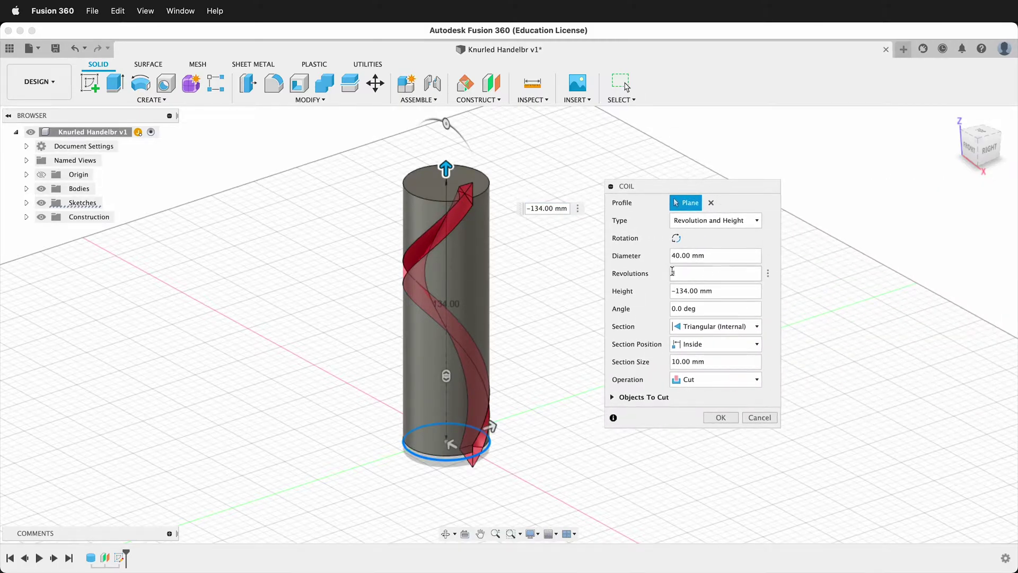
{"action": "left_click", "coordinate": [720, 327]}
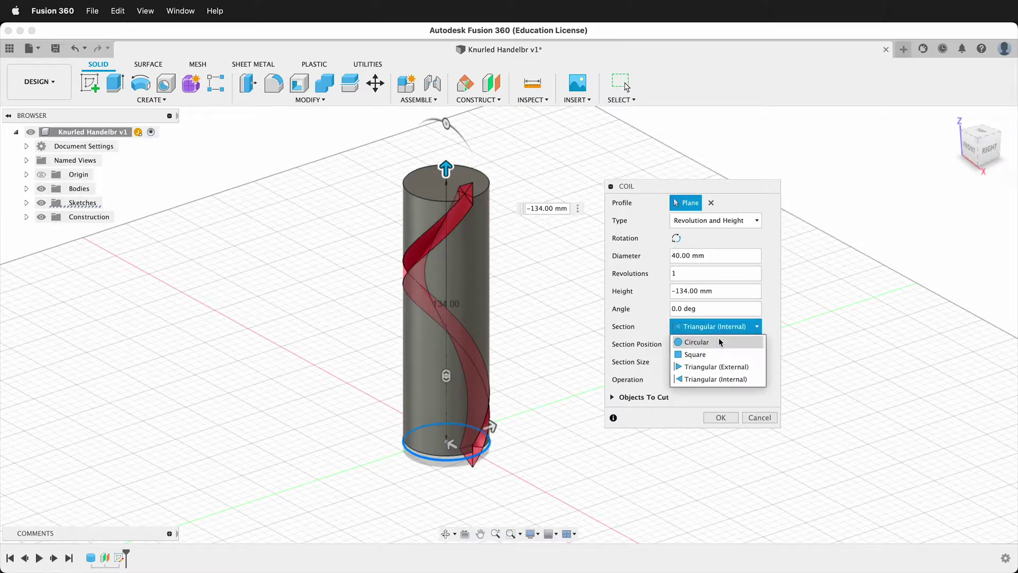
{"action": "left_click", "coordinate": [717, 341]}
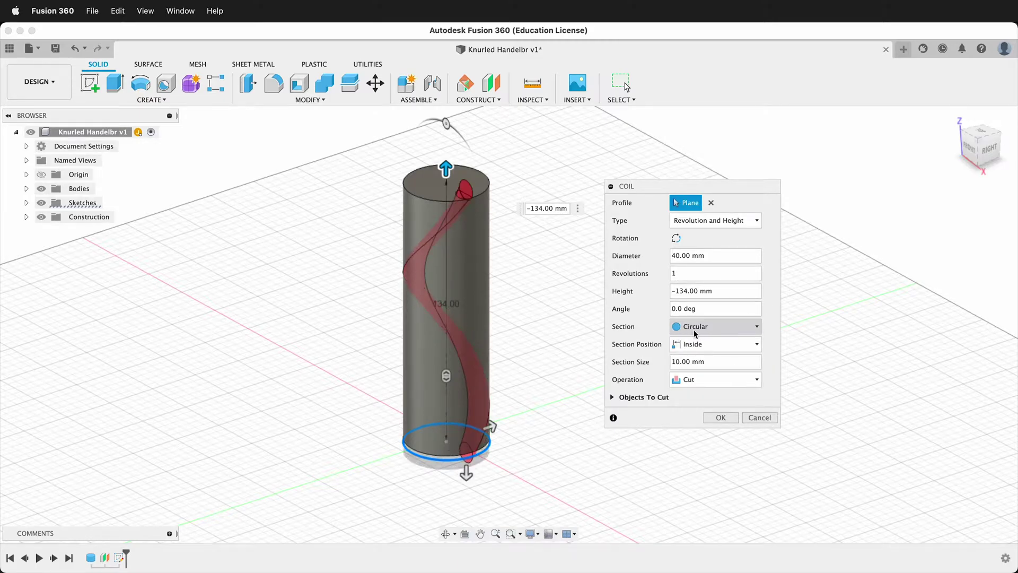
{"action": "left_click", "coordinate": [699, 330]}
{"action": "left_click", "coordinate": [686, 379]}
{"action": "left_click", "coordinate": [692, 346]}
{"action": "left_click", "coordinate": [696, 373]}
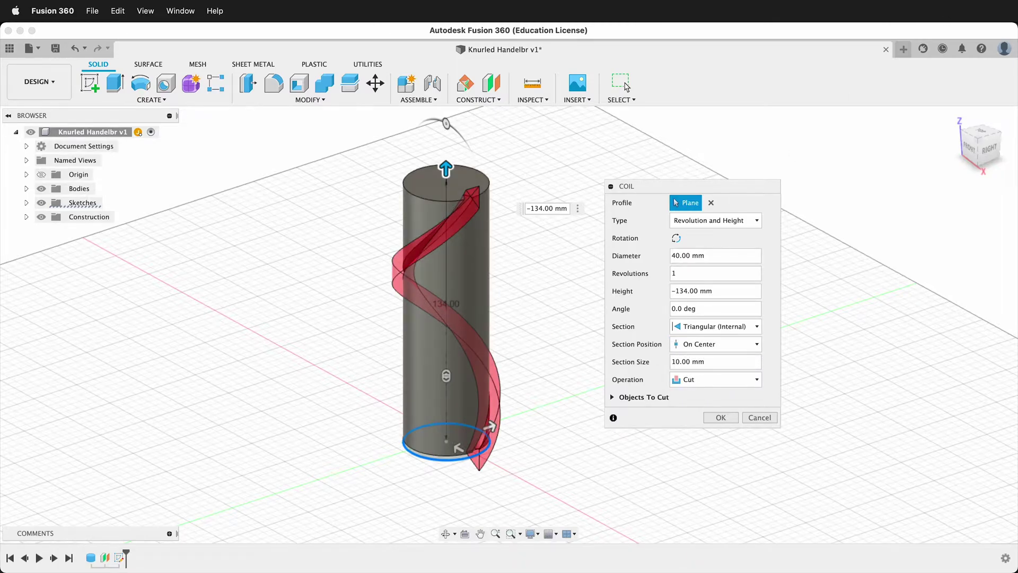
{"action": "left_click", "coordinate": [968, 150]}
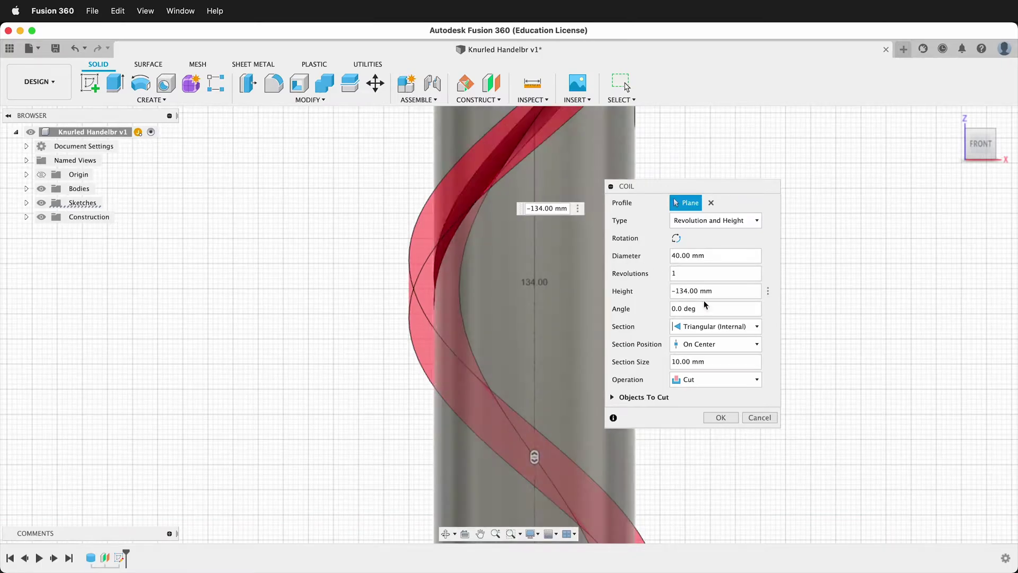
{"action": "left_click", "coordinate": [706, 346]}
{"action": "left_click", "coordinate": [697, 360]}
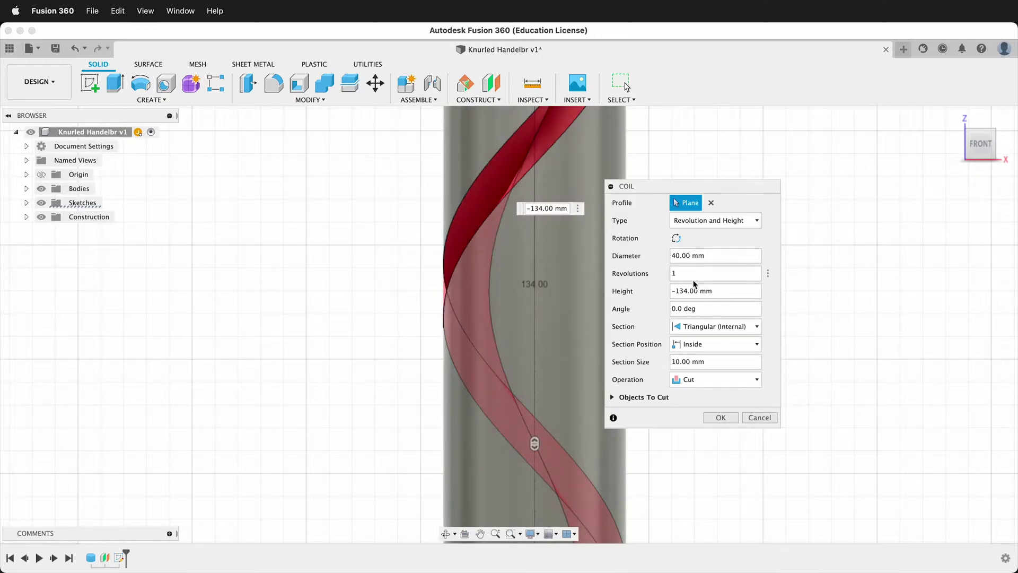
Set a 2 mm section size, adjust the revolutions value, and apply the groove cut
{"action": "left_click", "coordinate": [674, 362]}
{"action": "key", "text": "BackSpace"}
{"action": "key", "text": "Delete"}
{"action": "type", "text": "2"}
{"action": "left_click_drag", "start_coordinate": [680, 274], "coordinate": [665, 279]}
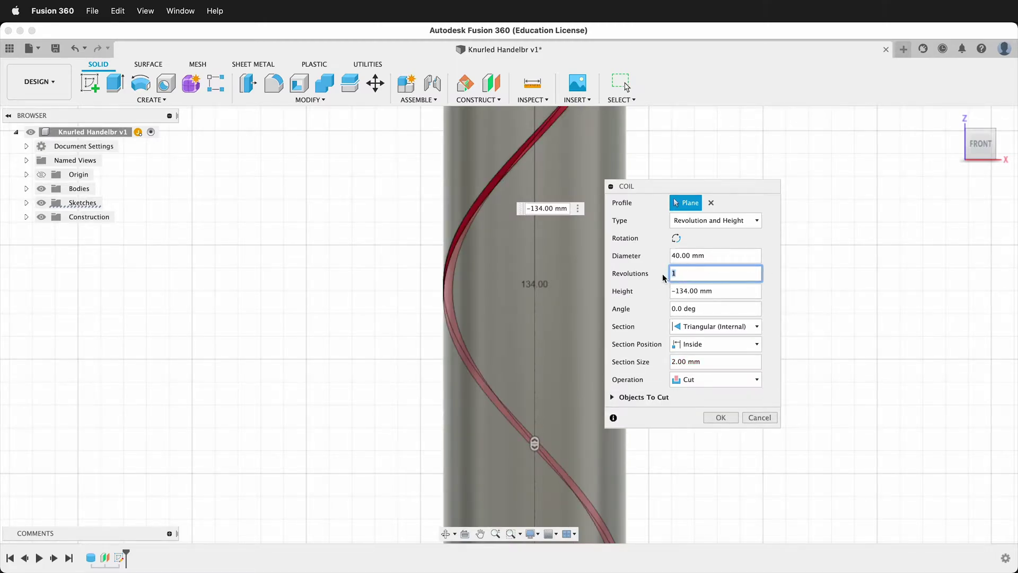
{"action": "type", "text": "3"}
{"action": "scroll", "coordinate": [461, 355], "scroll_direction": "down", "scroll_amount": 3}
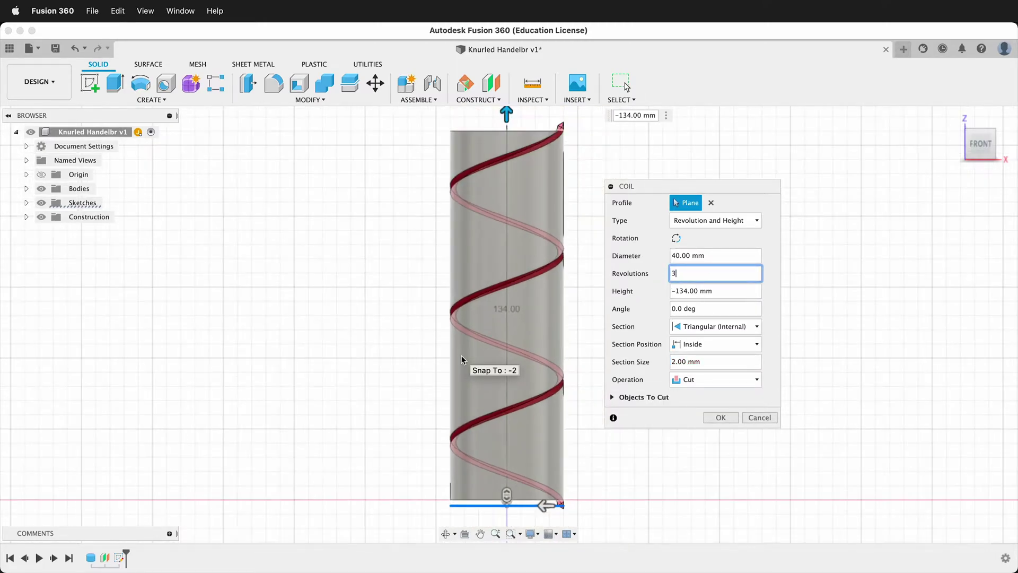
{"action": "left_click", "coordinate": [718, 417]}
Mirror the coil groove feature across the chosen plane using the Features mirror type
{"action": "middle_click_drag", "start_coordinate": [459, 325], "coordinate": [175, 138], "text": "shift"}
{"action": "left_click", "coordinate": [152, 100]}
{"action": "left_click", "coordinate": [119, 363]}
{"action": "left_click", "coordinate": [731, 204]}
{"action": "left_click", "coordinate": [710, 217]}
{"action": "left_click", "coordinate": [688, 206]}
{"action": "left_click", "coordinate": [684, 243]}
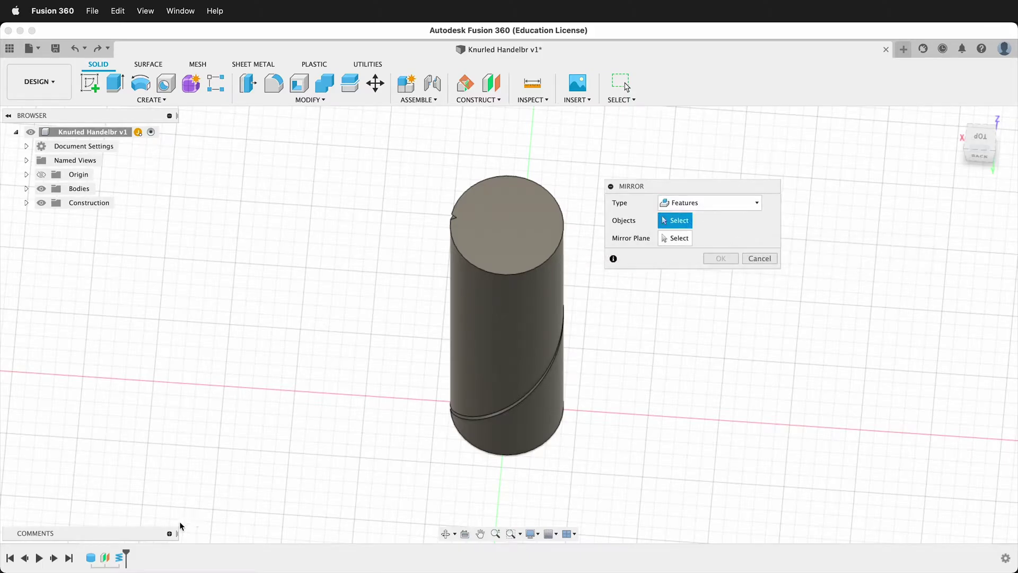
{"action": "left_click", "coordinate": [121, 560]}
{"action": "left_click", "coordinate": [689, 238]}
{"action": "middle_click_drag", "start_coordinate": [498, 415], "coordinate": [546, 364], "text": "shift"}
{"action": "left_click", "coordinate": [548, 424]}
{"action": "left_click", "coordinate": [720, 275]}
Start a Features circular pattern with both coil grooves selected
{"action": "left_click", "coordinate": [159, 102]}
{"action": "mouse_move", "coordinate": [169, 350]}
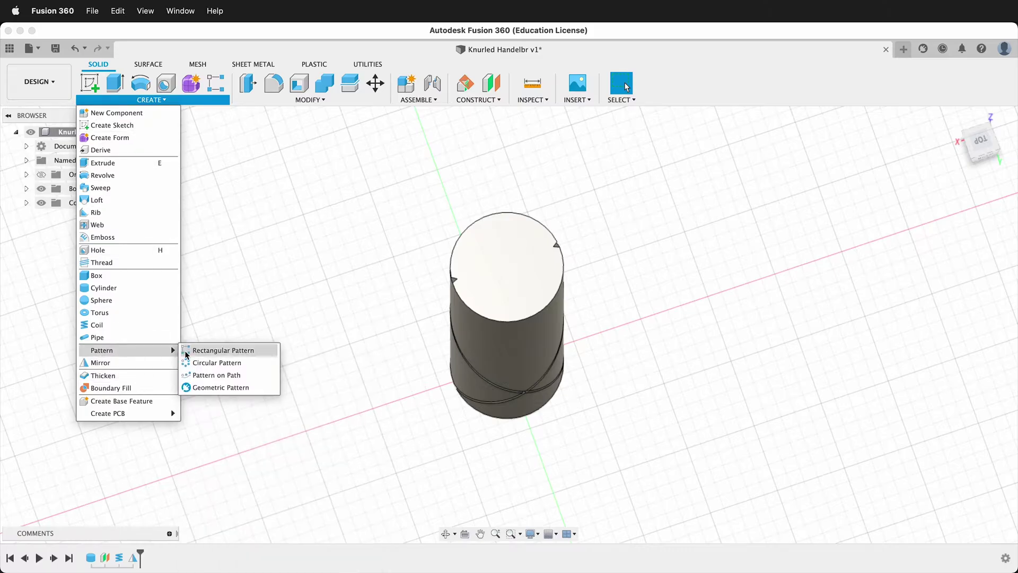
{"action": "left_click", "coordinate": [207, 362]}
{"action": "left_click", "coordinate": [691, 203]}
{"action": "left_click", "coordinate": [681, 217]}
{"action": "left_click", "coordinate": [684, 204]}
{"action": "left_click", "coordinate": [683, 241]}
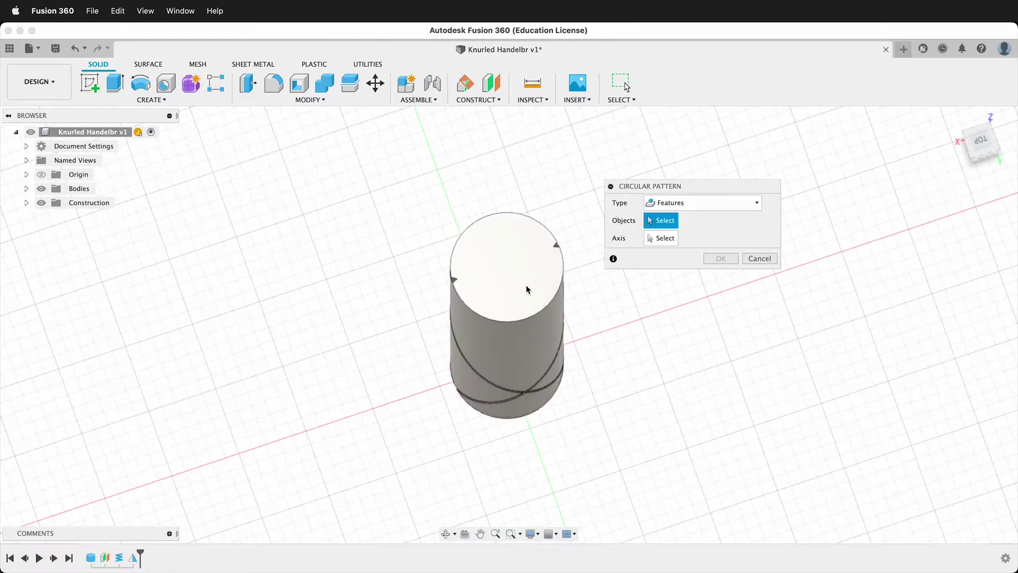
{"action": "left_click", "coordinate": [119, 558]}
{"action": "left_click", "coordinate": [133, 558]}
Pattern the grooves around the Z axis with 3 copies and apply
{"action": "left_click", "coordinate": [687, 239]}
{"action": "mouse_move", "coordinate": [517, 400]}
{"action": "middle_mouse_down", "text": "shift"}
{"action": "mouse_move", "coordinate": [508, 411]}
{"action": "mouse_move", "coordinate": [527, 400]}
{"action": "middle_mouse_up", "text": "shift"}
{"action": "scroll", "coordinate": [503, 430], "scroll_direction": "up", "scroll_amount": 5}
{"action": "left_click", "coordinate": [514, 476]}
{"action": "scroll", "coordinate": [79, 384], "scroll_direction": "down", "scroll_amount": 2}
{"action": "scroll", "coordinate": [78, 383], "scroll_direction": "down", "scroll_amount": 3}
{"action": "middle_click_drag", "start_coordinate": [427, 387], "coordinate": [459, 318], "text": "shift"}
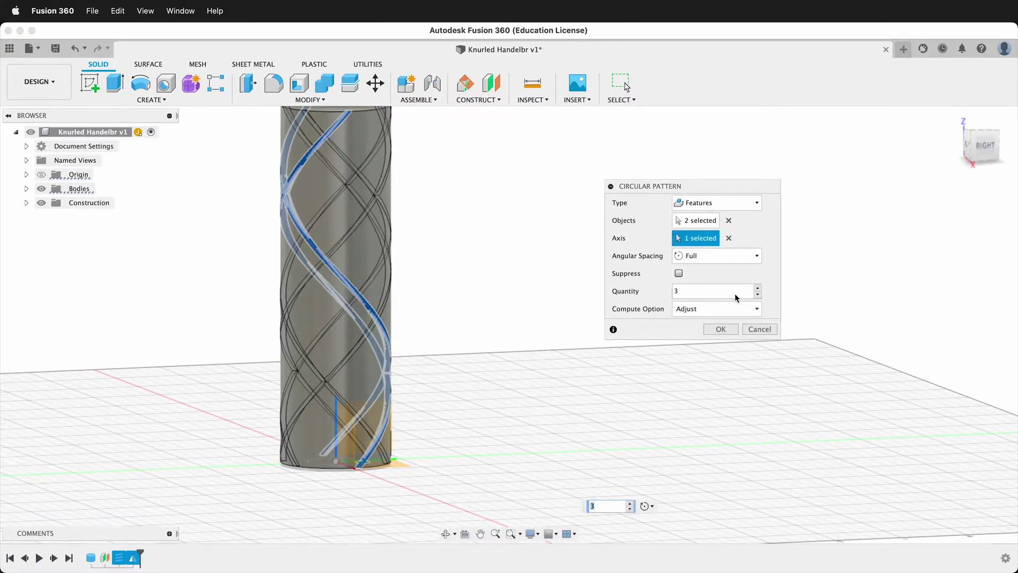
{"action": "left_click", "coordinate": [722, 329]}
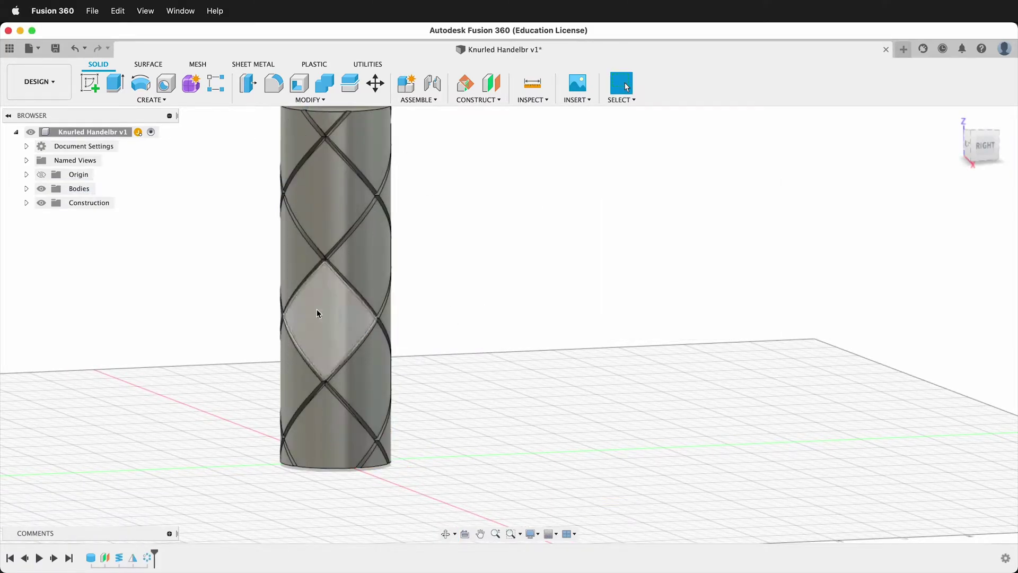
Edit the circular pattern feature and raise its quantity to 20
{"action": "middle_click_drag", "start_coordinate": [309, 315], "coordinate": [261, 512], "text": "shift"}
{"action": "right_click", "coordinate": [150, 558]}
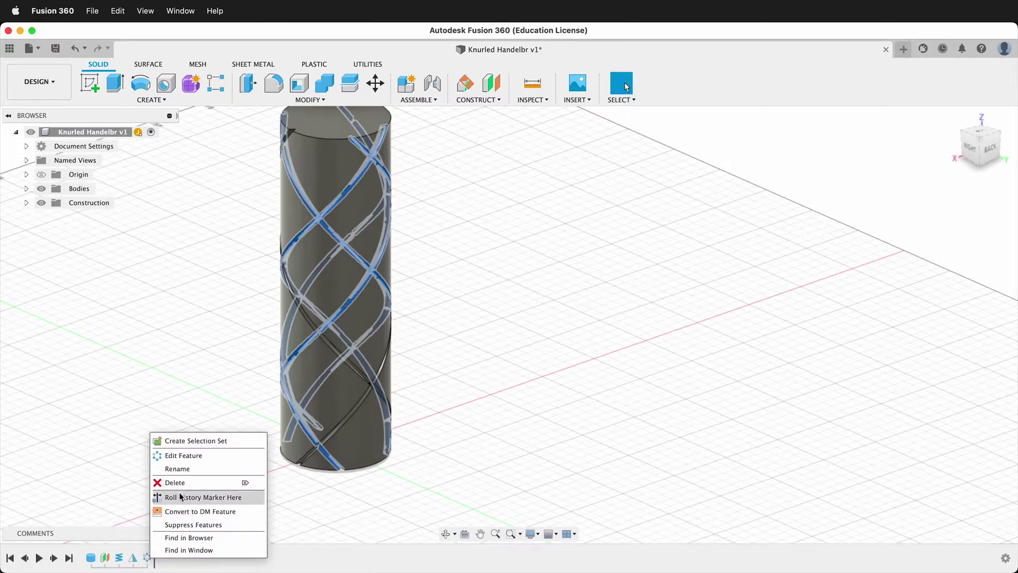
{"action": "left_click", "coordinate": [193, 453]}
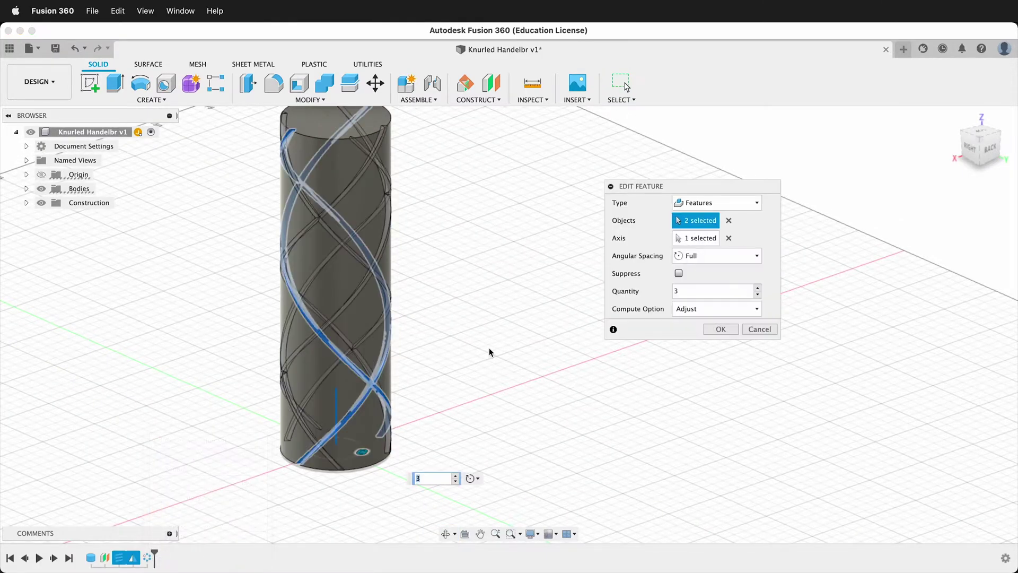
{"action": "left_click", "coordinate": [687, 291]}
{"action": "type", "text": "20"}
{"action": "key", "text": "Return"}
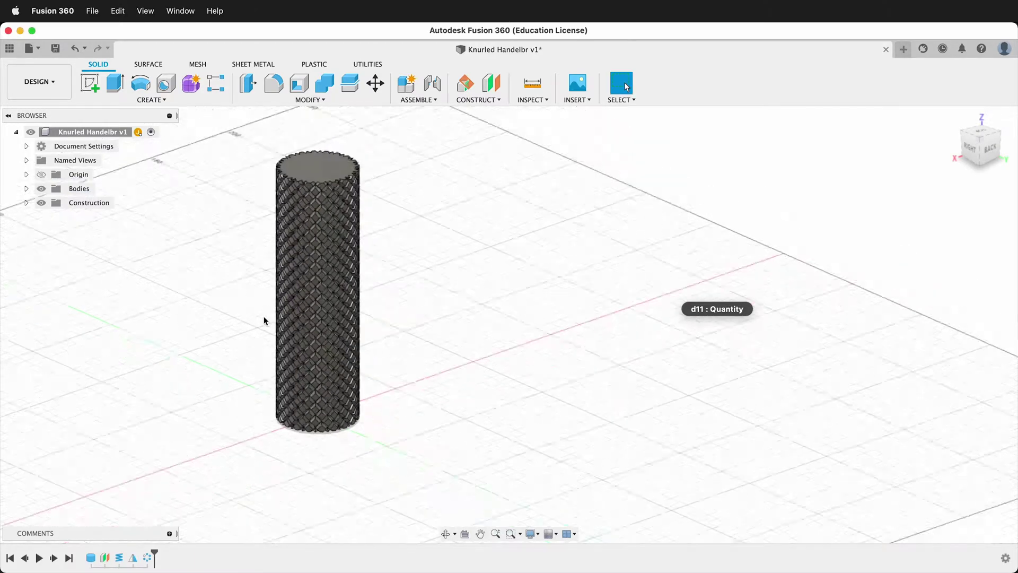
{"action": "middle_click_drag", "start_coordinate": [263, 316], "coordinate": [214, 304], "text": "shift"}
{"action": "scroll", "coordinate": [358, 230], "scroll_direction": "up", "scroll_amount": 5}
{"action": "scroll", "coordinate": [358, 231], "scroll_direction": "up", "scroll_amount": 5}
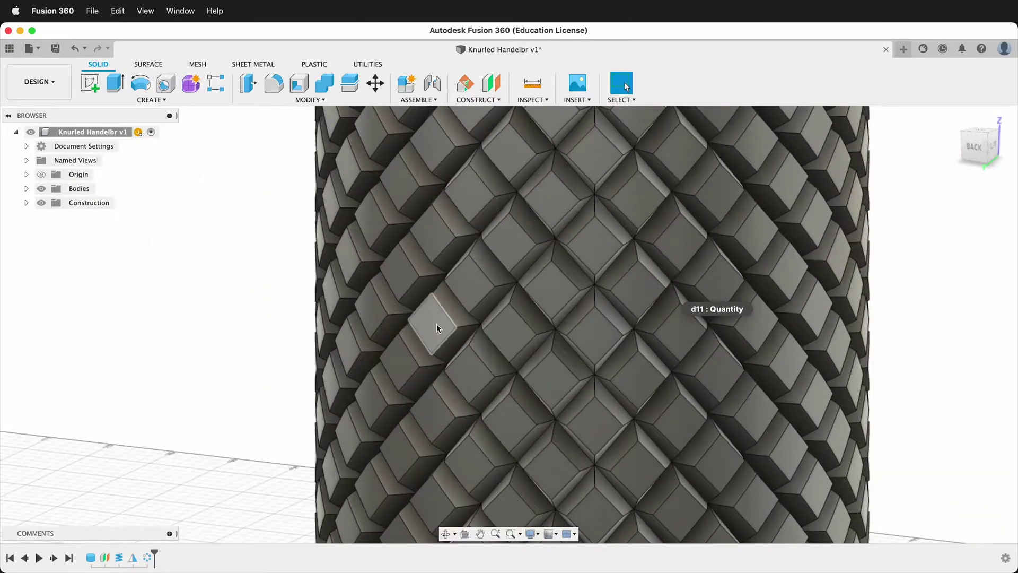
{"action": "scroll", "coordinate": [436, 327], "scroll_direction": "down", "scroll_amount": 3}
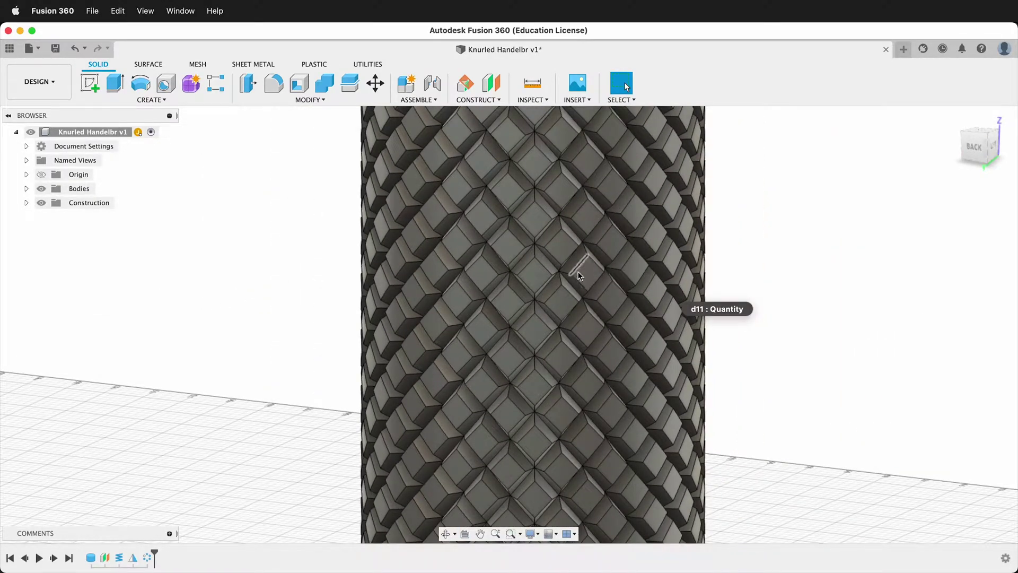
{"action": "middle_click_drag", "start_coordinate": [579, 275], "coordinate": [441, 368], "text": "shift"}
{"action": "scroll", "coordinate": [510, 309], "scroll_direction": "down", "scroll_amount": 4}
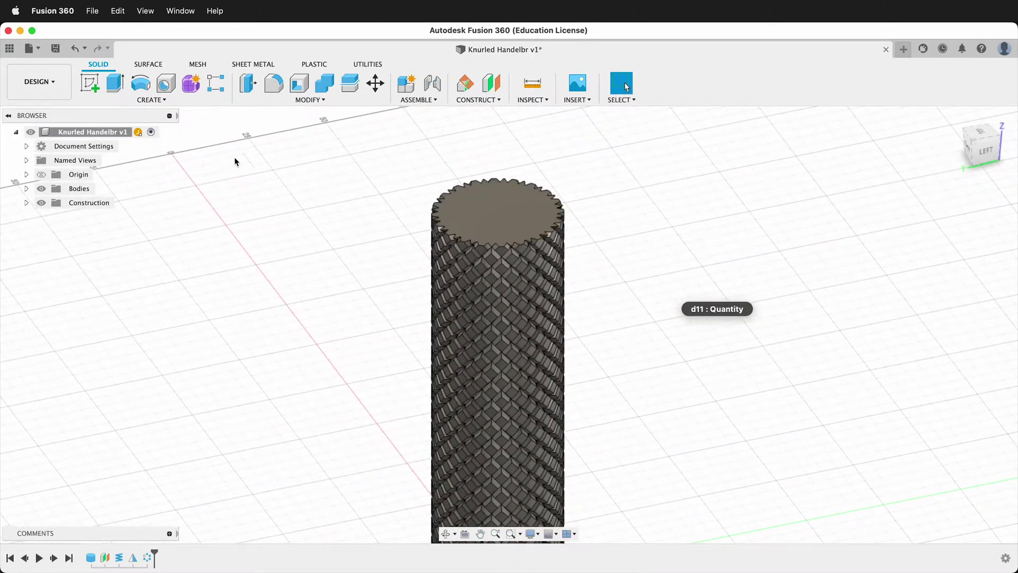
Sketch a 50 mm circle centred on the origin on the cylinder's top face
{"action": "left_click", "coordinate": [89, 91]}
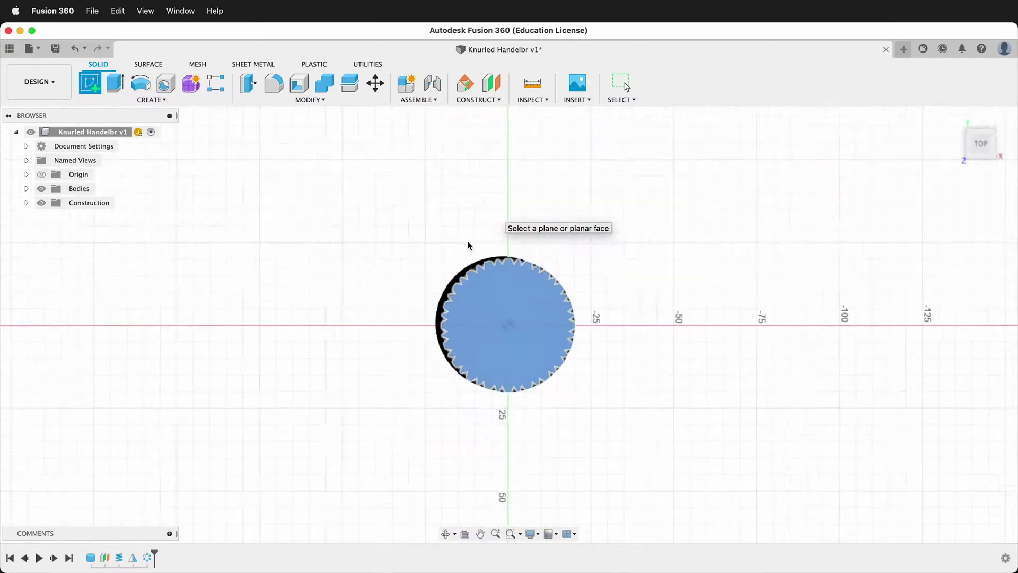
{"action": "left_click", "coordinate": [501, 286]}
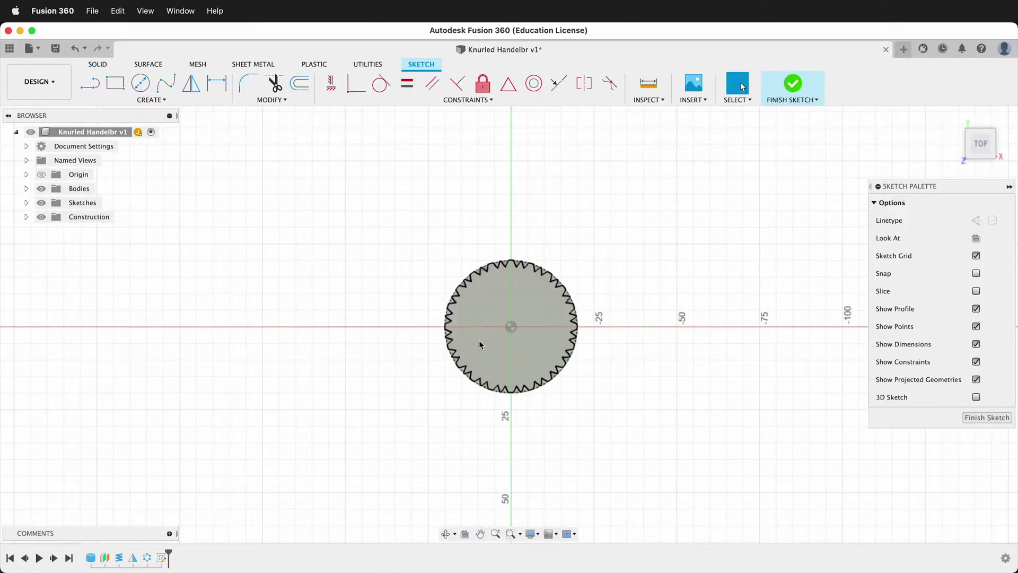
{"action": "key", "text": "c"}
{"action": "left_click", "coordinate": [511, 327]}
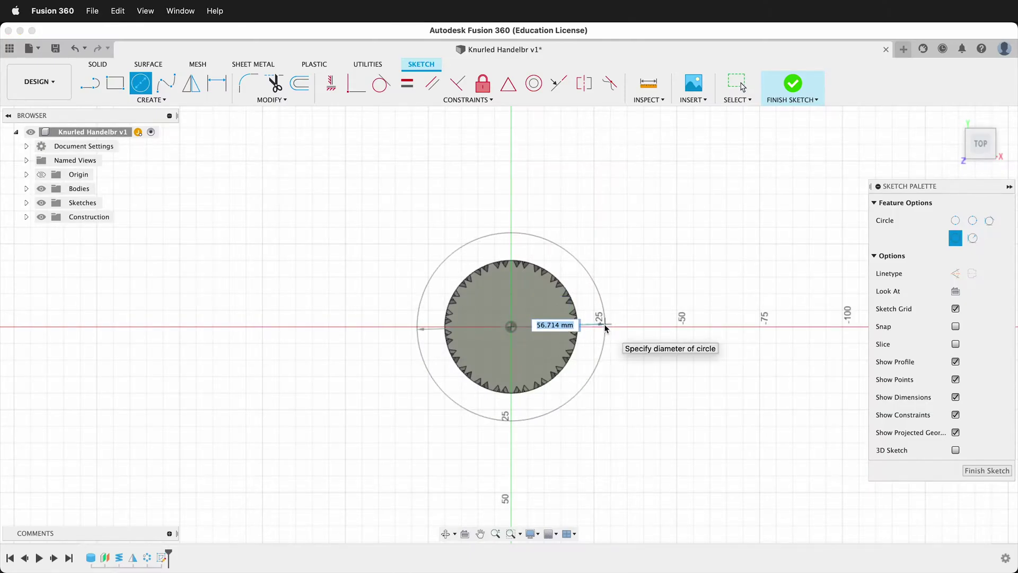
{"action": "type", "text": "50"}
{"action": "key", "text": "Return"}
{"action": "key", "text": "Escape"}
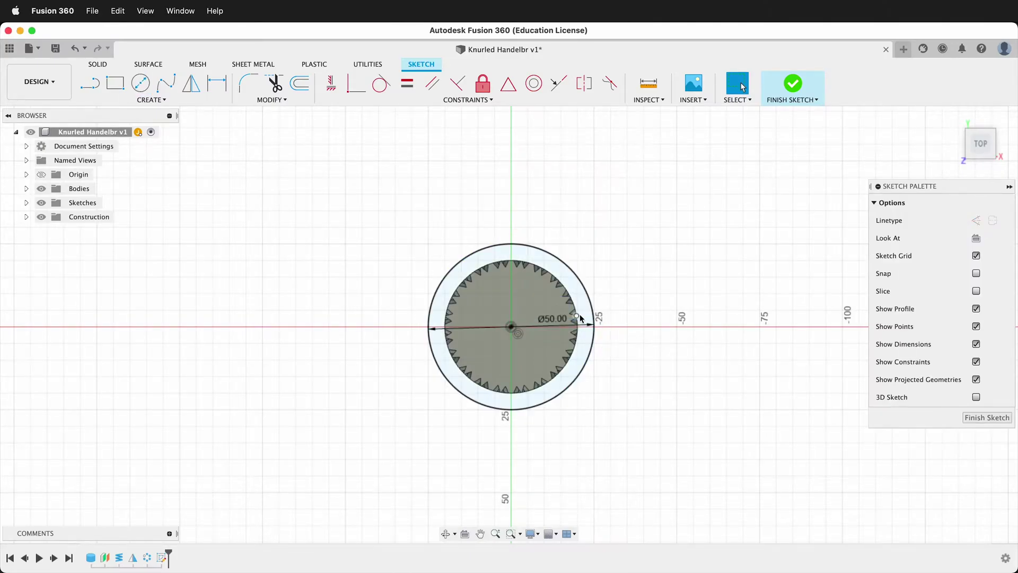
{"action": "middle_click_drag", "start_coordinate": [606, 328], "coordinate": [599, 325], "text": "shift"}
Extrude the inner and outer profiles 10 mm as a new body for the top cap
{"action": "key", "text": "e"}
{"action": "left_click", "coordinate": [502, 230]}
{"action": "scroll", "coordinate": [502, 230], "scroll_direction": "up", "scroll_amount": 5}
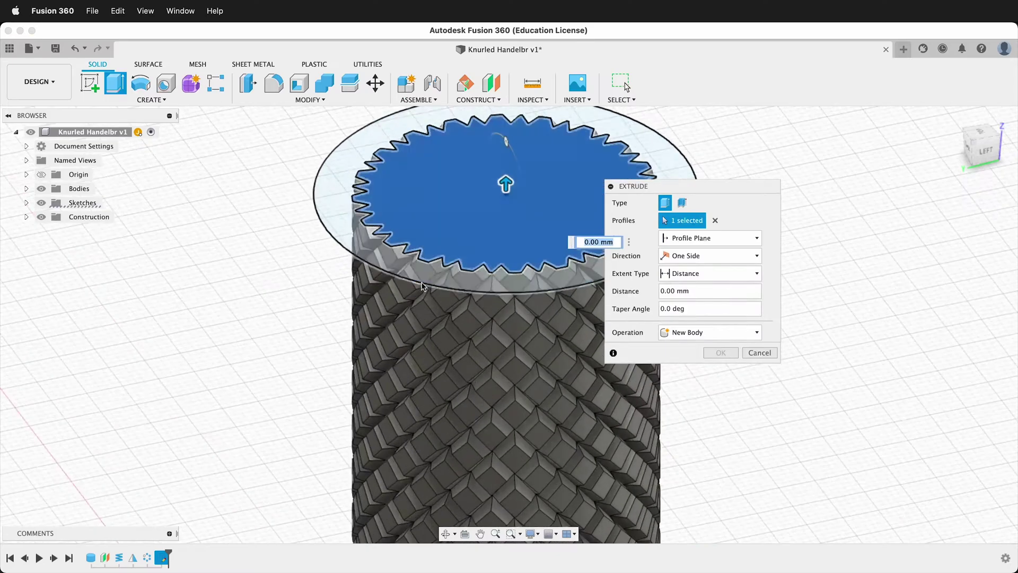
{"action": "scroll", "coordinate": [386, 416], "scroll_direction": "down", "scroll_amount": 3}
{"action": "left_click", "coordinate": [336, 234]}
{"action": "type", "text": "10"}
{"action": "left_click", "coordinate": [711, 332]}
{"action": "left_click", "coordinate": [684, 384]}
{"action": "left_click", "coordinate": [708, 354]}
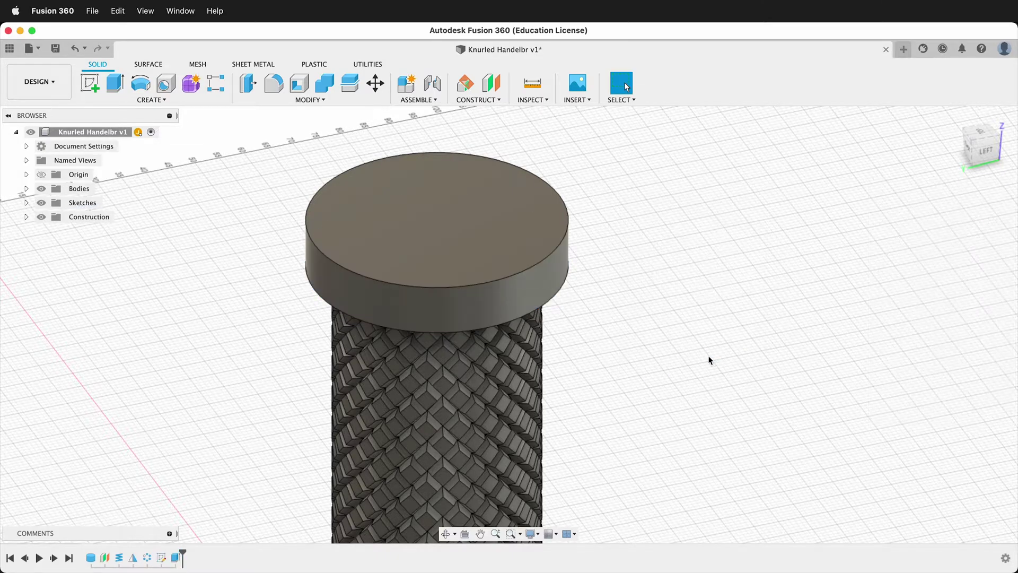
{"action": "middle_click_drag", "start_coordinate": [702, 356], "coordinate": [540, 466], "text": "shift"}
{"action": "scroll", "coordinate": [529, 460], "scroll_direction": "up", "scroll_amount": 5}
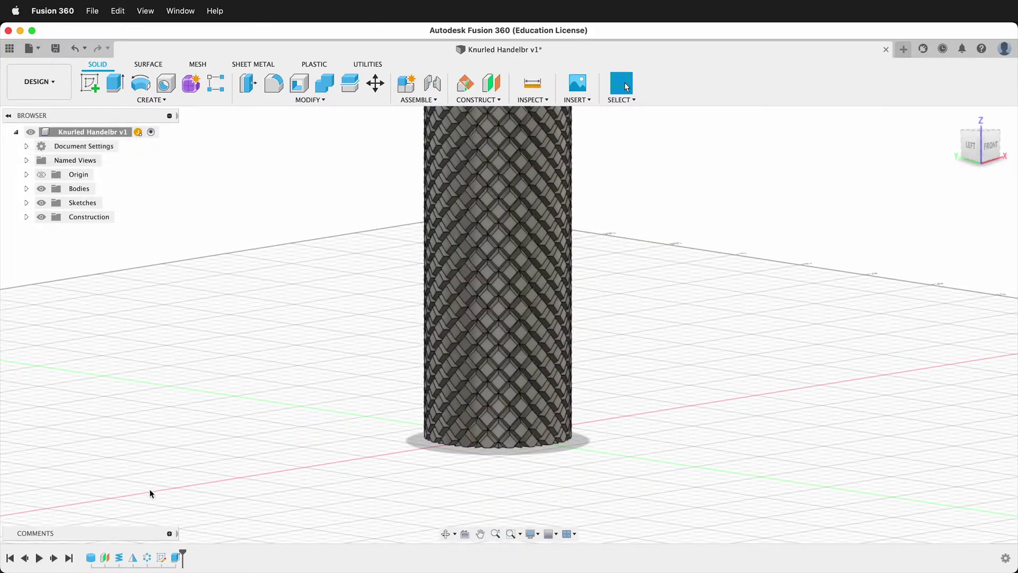
Expand the Sketches and Bodies lists and hide the top cap Body2
{"action": "left_click", "coordinate": [26, 203]}
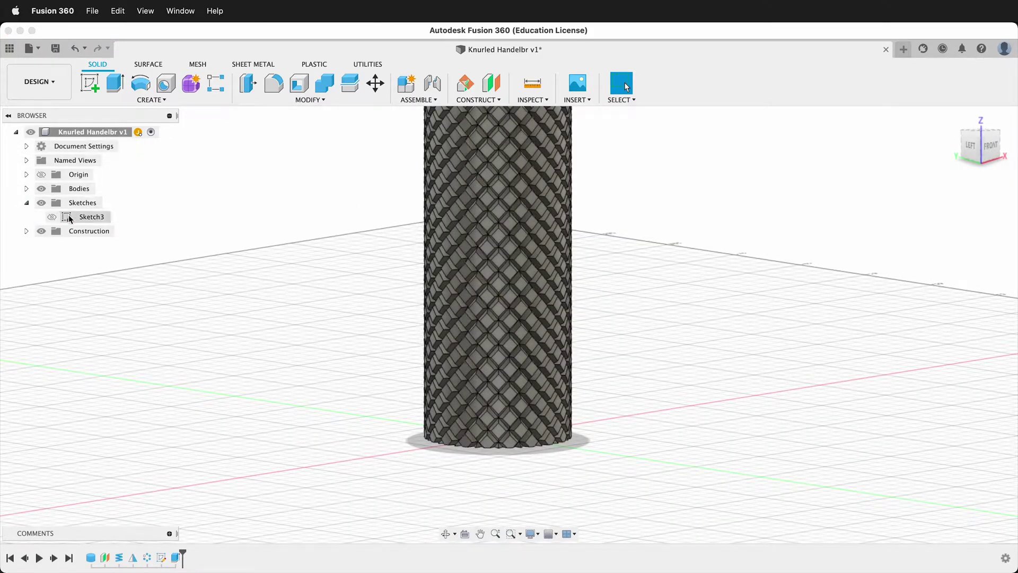
{"action": "scroll", "coordinate": [275, 327], "scroll_direction": "down", "scroll_amount": 5}
{"action": "middle_click_drag", "start_coordinate": [275, 327], "coordinate": [297, 348], "text": "shift"}
{"action": "scroll", "coordinate": [297, 348], "scroll_direction": "up", "scroll_amount": 5}
{"action": "left_click", "coordinate": [26, 189]}
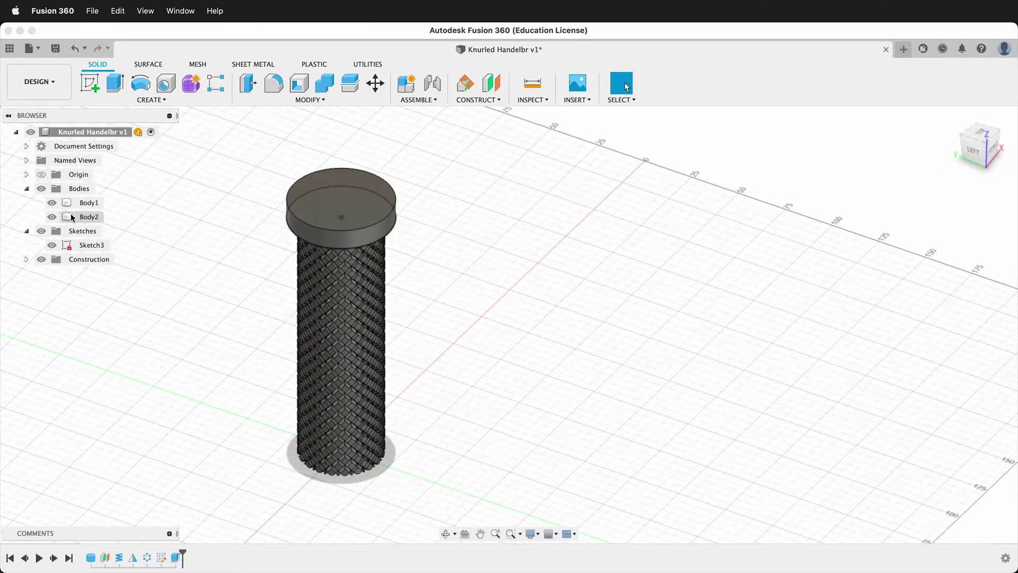
{"action": "left_click", "coordinate": [51, 217]}
{"action": "scroll", "coordinate": [273, 220], "scroll_direction": "up", "scroll_amount": 3}
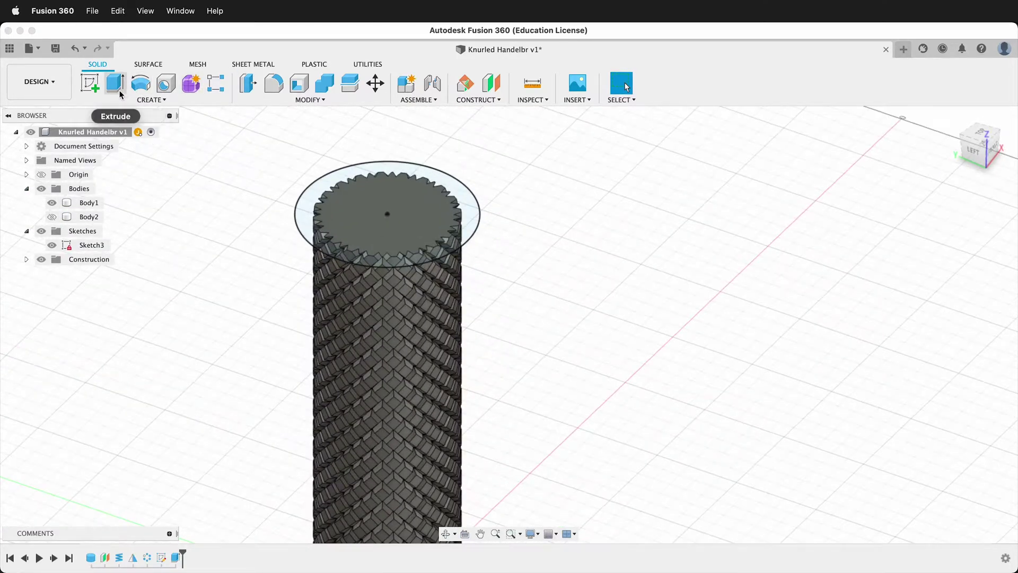
Extrude Sketch3's outer ring -10 mm from the cylinder's bottom face as a new body
{"action": "left_click", "coordinate": [115, 83]}
{"action": "left_click", "coordinate": [371, 208]}
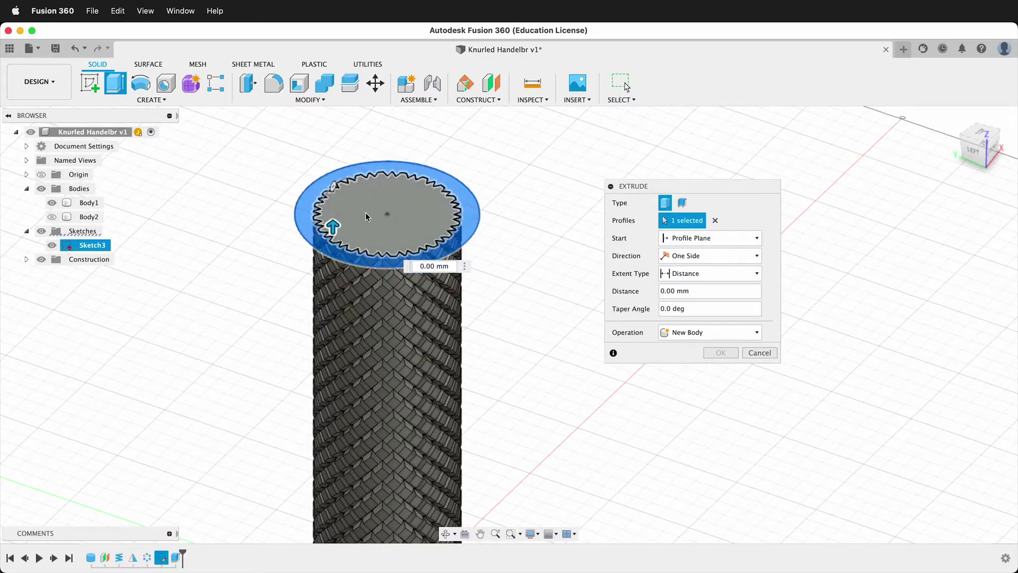
{"action": "left_click", "coordinate": [700, 237]}
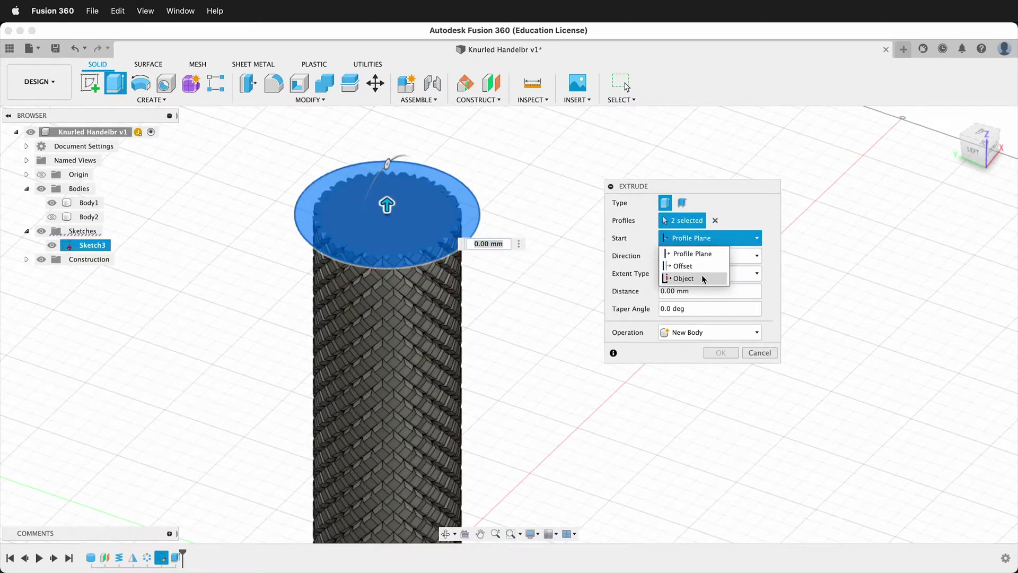
{"action": "left_click", "coordinate": [690, 278]}
{"action": "middle_click_drag", "start_coordinate": [663, 297], "coordinate": [434, 361], "text": "shift"}
{"action": "scroll", "coordinate": [435, 361], "scroll_direction": "down", "scroll_amount": 3}
{"action": "scroll", "coordinate": [425, 463], "scroll_direction": "up", "scroll_amount": 5}
{"action": "left_click", "coordinate": [425, 463]}
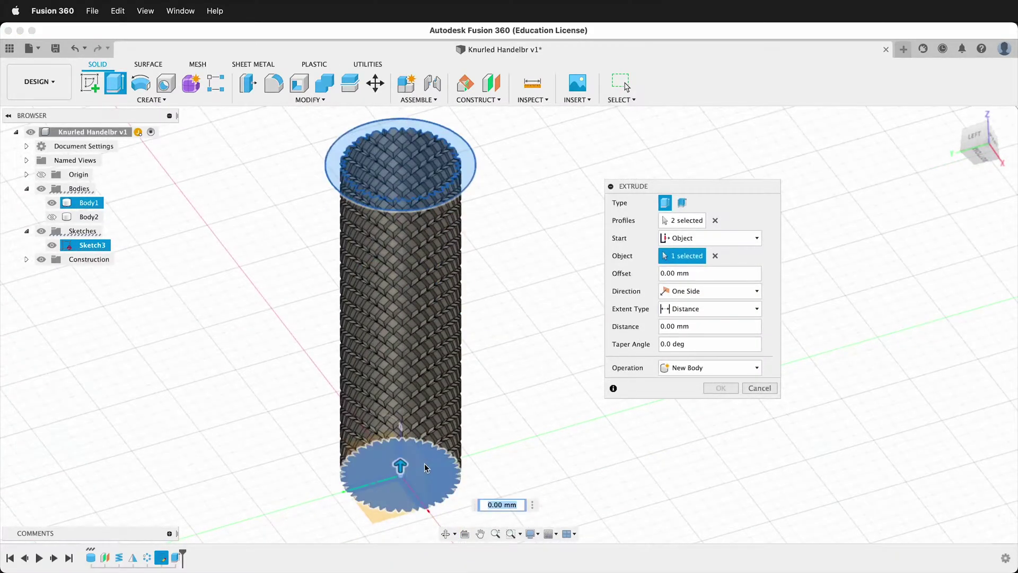
{"action": "left_click", "coordinate": [701, 325]}
{"action": "type", "text": "-10"}
{"action": "key", "text": "Return"}
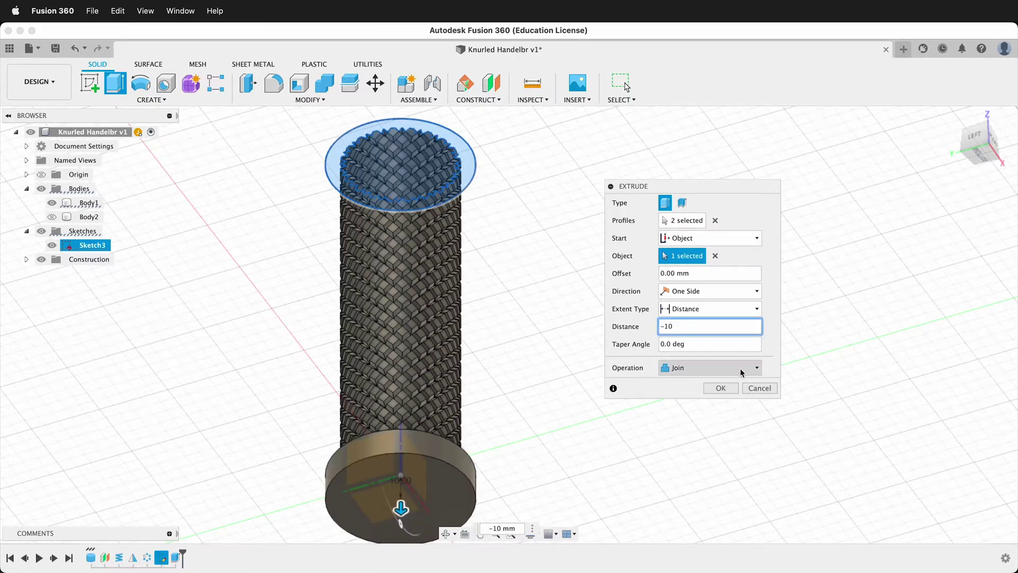
{"action": "left_click", "coordinate": [710, 367]}
{"action": "left_click", "coordinate": [696, 420]}
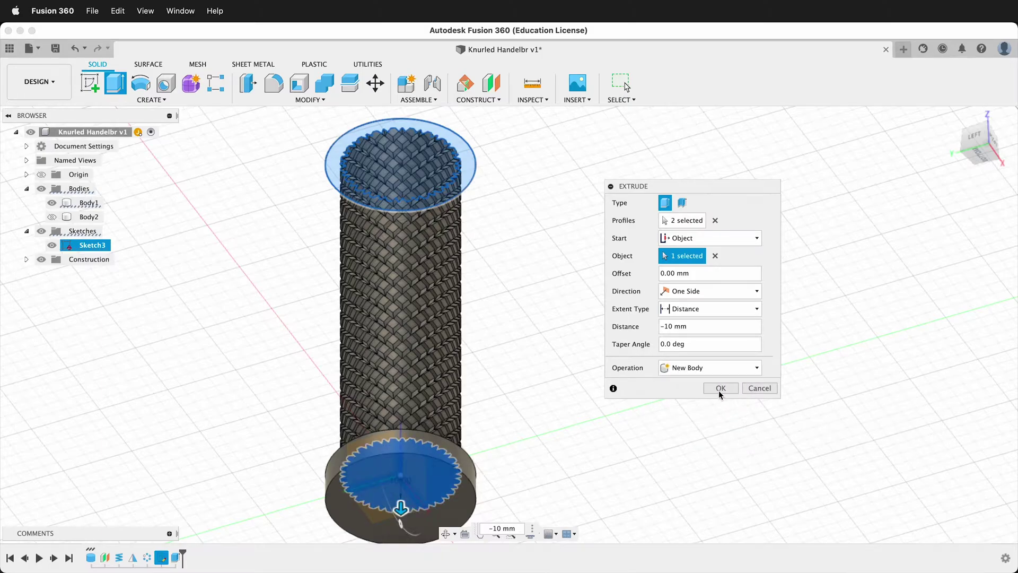
Confirm the bottom cap extrusion, show Body2 again, and hide Sketch3
{"action": "left_click", "coordinate": [720, 388]}
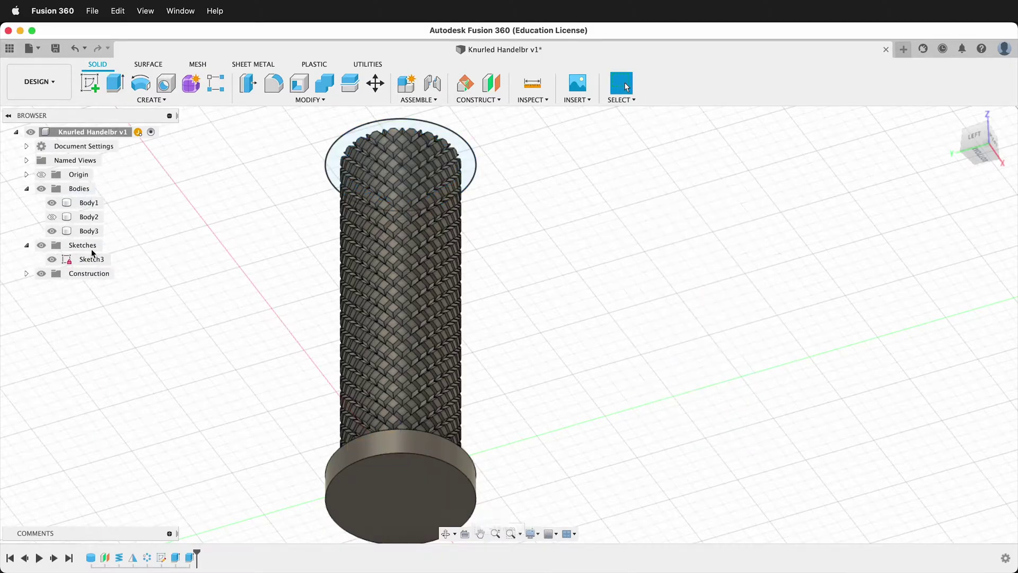
{"action": "left_click", "coordinate": [52, 216]}
{"action": "middle_click_drag", "start_coordinate": [208, 245], "coordinate": [311, 246], "text": "shift"}
{"action": "middle_click_drag", "start_coordinate": [385, 341], "coordinate": [215, 285], "text": "shift"}
{"action": "left_click", "coordinate": [55, 258]}
Convert Body1–Body3 into components and make Component1:1 active
{"action": "left_click", "coordinate": [81, 206]}
{"action": "left_click", "coordinate": [81, 232], "text": "shift"}
{"action": "right_click", "coordinate": [81, 232]}
{"action": "left_click", "coordinate": [113, 269]}
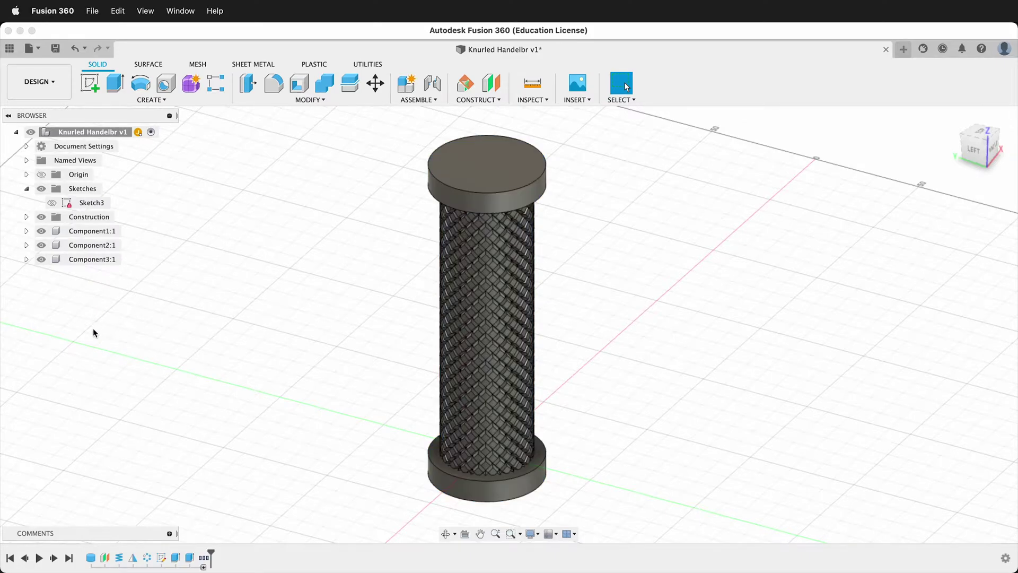
{"action": "left_click", "coordinate": [129, 231]}
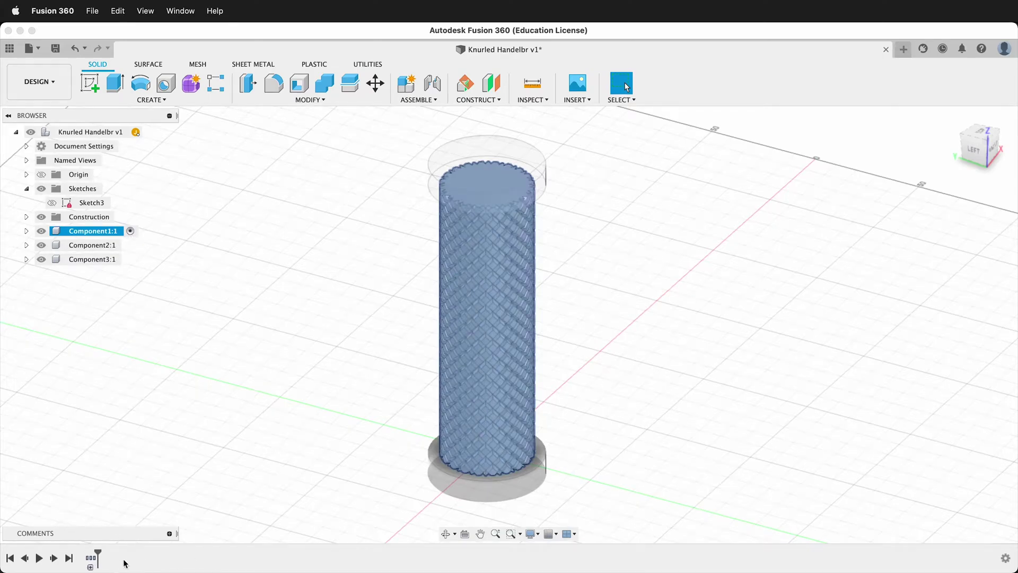
Apply the white Acetal Resin appearance to the end caps
{"action": "left_click", "coordinate": [151, 131]}
{"action": "key", "text": "a"}
{"action": "scroll", "coordinate": [799, 448], "scroll_direction": "up", "scroll_amount": 3}
{"action": "scroll", "coordinate": [804, 466], "scroll_direction": "down", "scroll_amount": 2}
{"action": "left_click_drag", "start_coordinate": [800, 440], "coordinate": [534, 487]}
Apply Chrome to the knurled grip and set its roughness to 0.214
{"action": "left_click", "coordinate": [818, 366]}
{"action": "key", "text": "Return"}
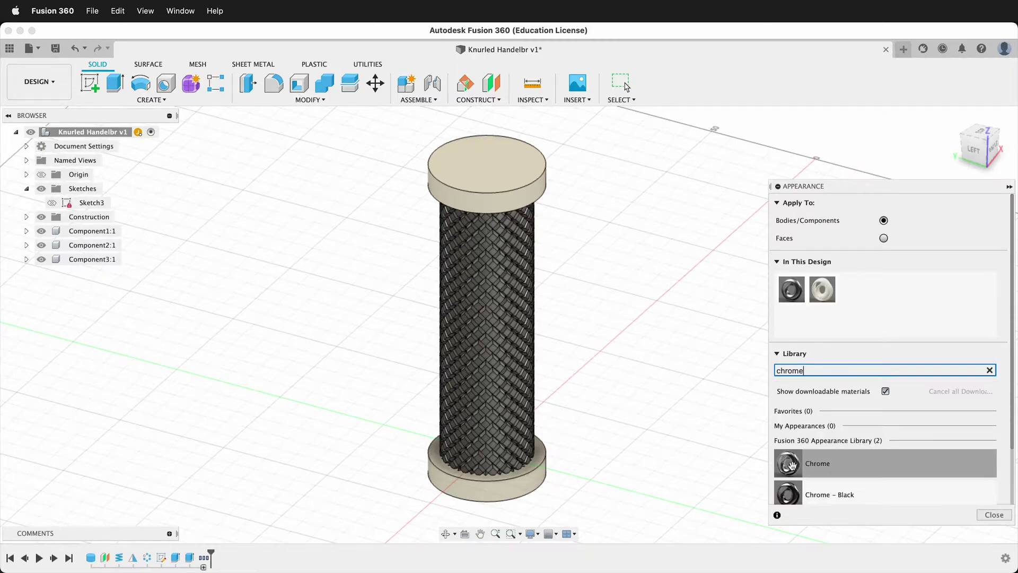
{"action": "left_click_drag", "start_coordinate": [788, 462], "coordinate": [452, 260]}
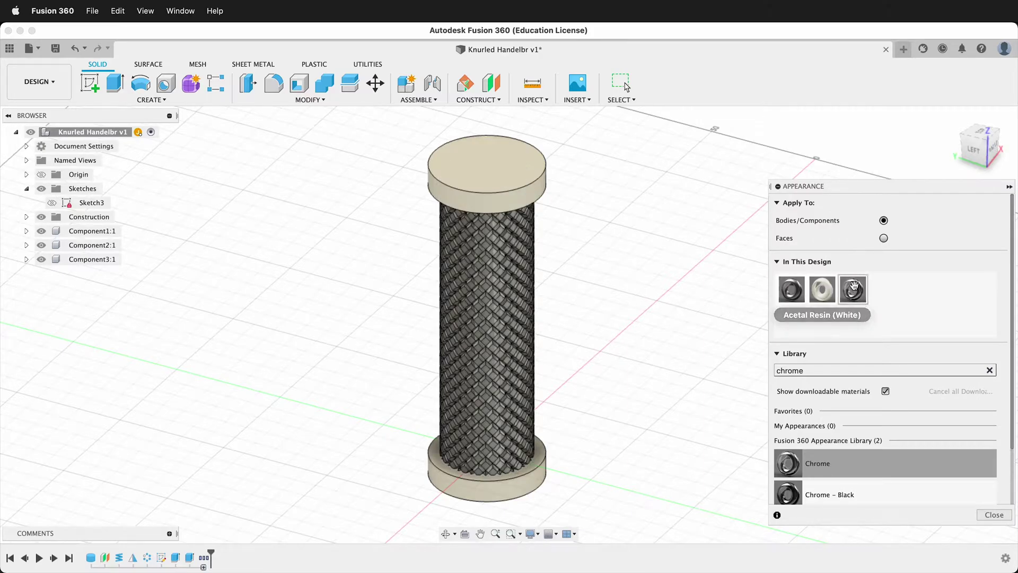
{"action": "double_click", "coordinate": [855, 288]}
{"action": "left_click_drag", "start_coordinate": [740, 343], "coordinate": [736, 346]}
{"action": "left_click", "coordinate": [743, 393]}
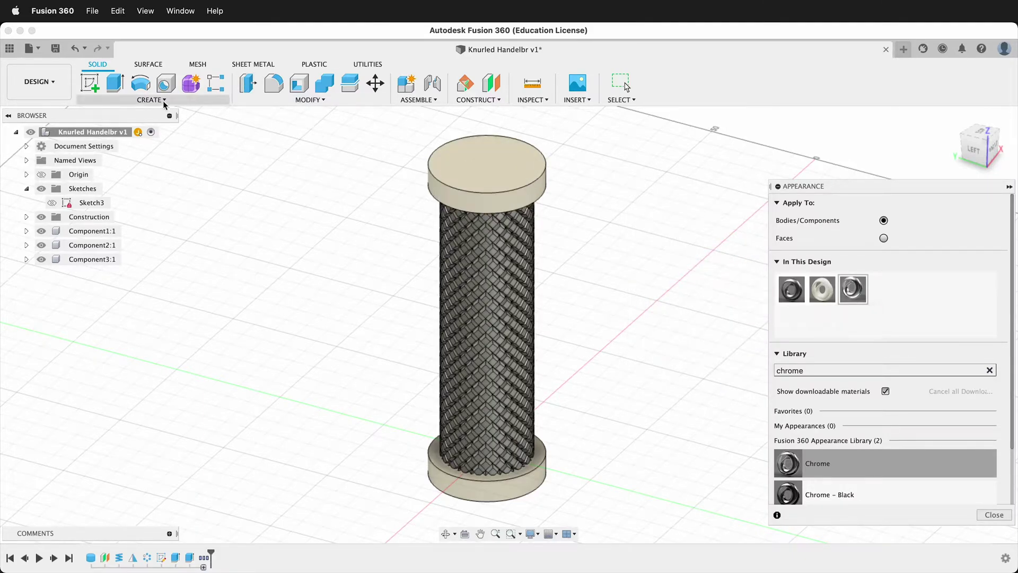
Chamfer the top cap Component2:1 edges by 1 mm
{"action": "scroll", "coordinate": [516, 213], "scroll_direction": "up", "scroll_amount": 3}
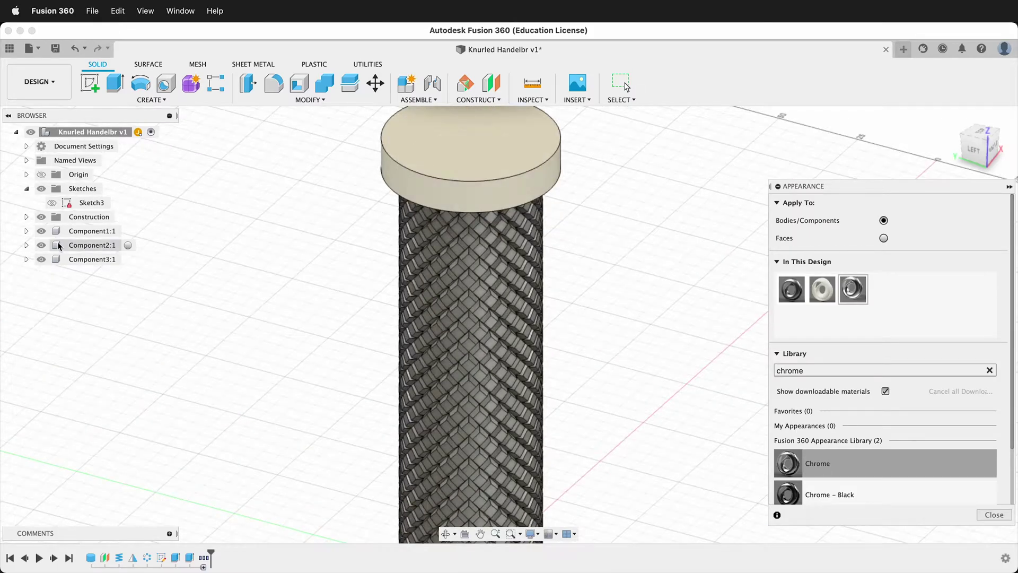
{"action": "left_click", "coordinate": [95, 245]}
{"action": "left_click", "coordinate": [130, 246]}
{"action": "left_click", "coordinate": [308, 100]}
{"action": "left_click", "coordinate": [274, 136]}
{"action": "type", "text": "1"}
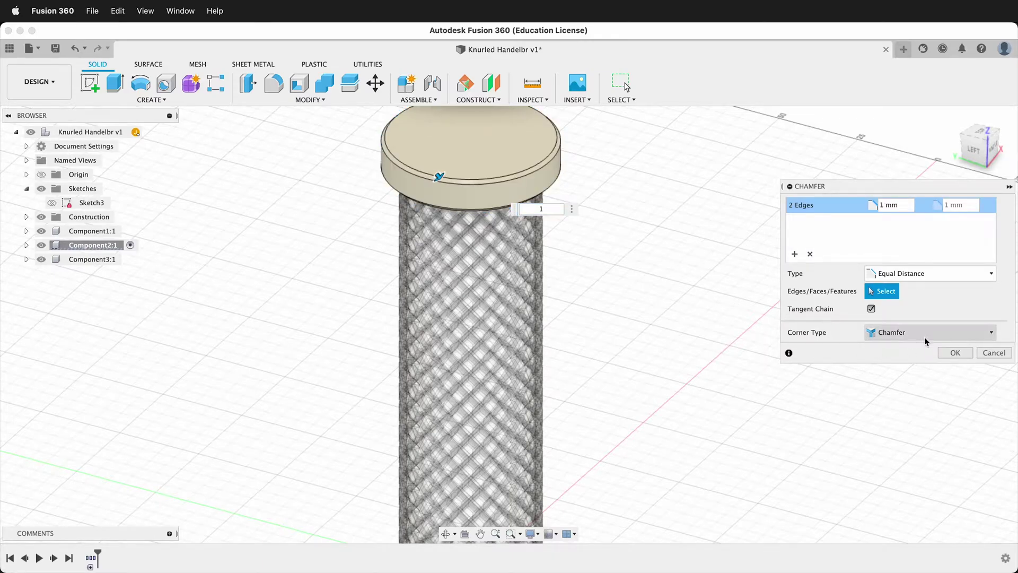
{"action": "left_click", "coordinate": [954, 352]}
Chamfer the bottom cap Component3:1's upper and lower circular edges by 1 mm
{"action": "scroll", "coordinate": [645, 265], "scroll_direction": "down", "scroll_amount": 5}
{"action": "scroll", "coordinate": [577, 437], "scroll_direction": "up", "scroll_amount": 5}
{"action": "left_click", "coordinate": [126, 259]}
{"action": "left_click", "coordinate": [527, 408]}
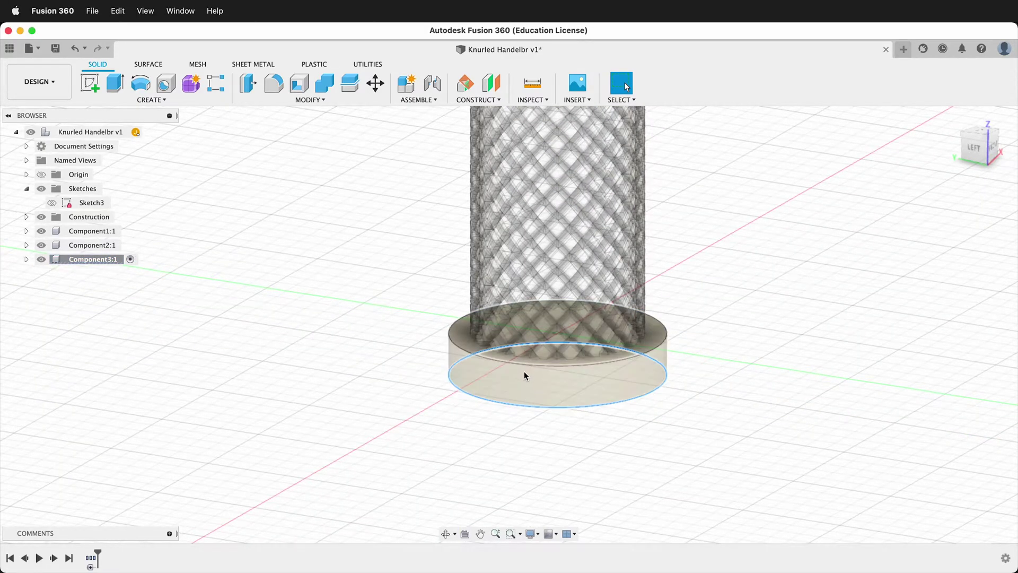
{"action": "left_click", "coordinate": [524, 364], "text": "shift"}
{"action": "left_click", "coordinate": [318, 101]}
{"action": "left_click", "coordinate": [266, 138]}
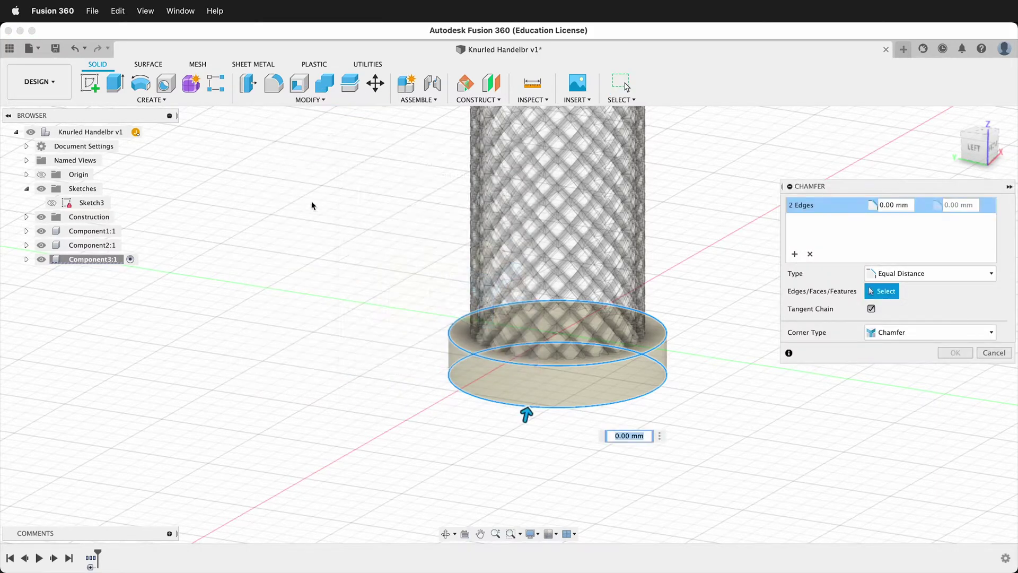
{"action": "type", "text": "1"}
{"action": "left_click", "coordinate": [955, 353]}
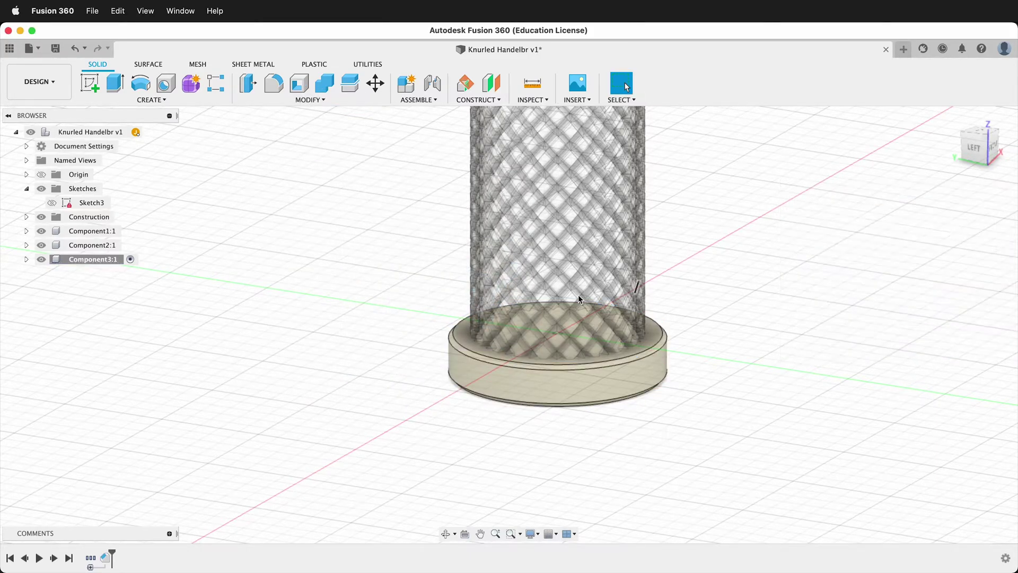
{"action": "scroll", "coordinate": [530, 307], "scroll_direction": "down", "scroll_amount": 3}
{"action": "left_click", "coordinate": [149, 132]}
Switch to the Render workspace and orbit to a front view of the handlebar
{"action": "left_click", "coordinate": [56, 84]}
{"action": "left_click", "coordinate": [32, 153]}
{"action": "scroll", "coordinate": [613, 267], "scroll_direction": "down", "scroll_amount": 3}
{"action": "middle_click_drag", "start_coordinate": [673, 289], "coordinate": [224, 316], "text": "shift"}
{"action": "scroll", "coordinate": [528, 313], "scroll_direction": "up", "scroll_amount": 5}
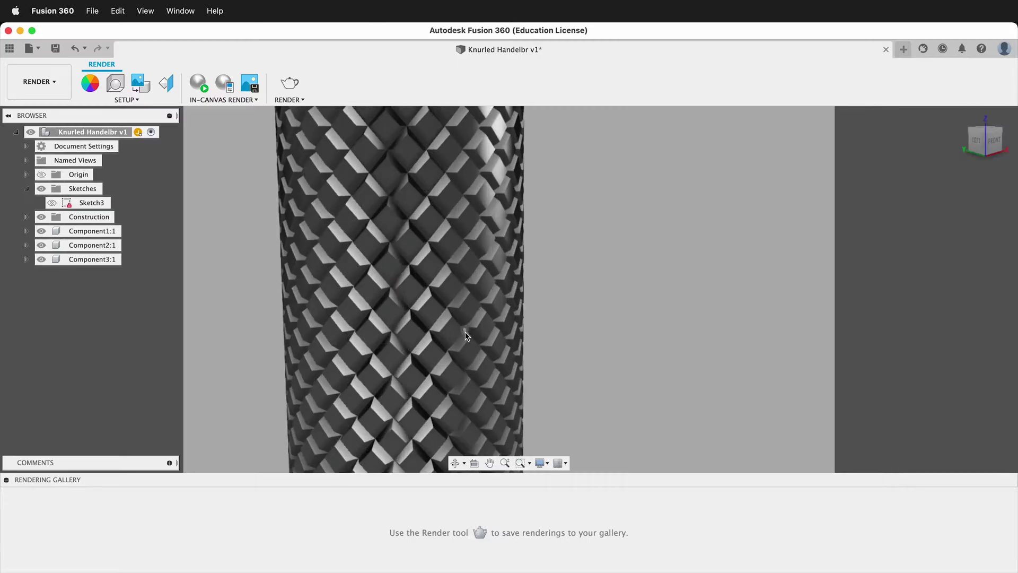